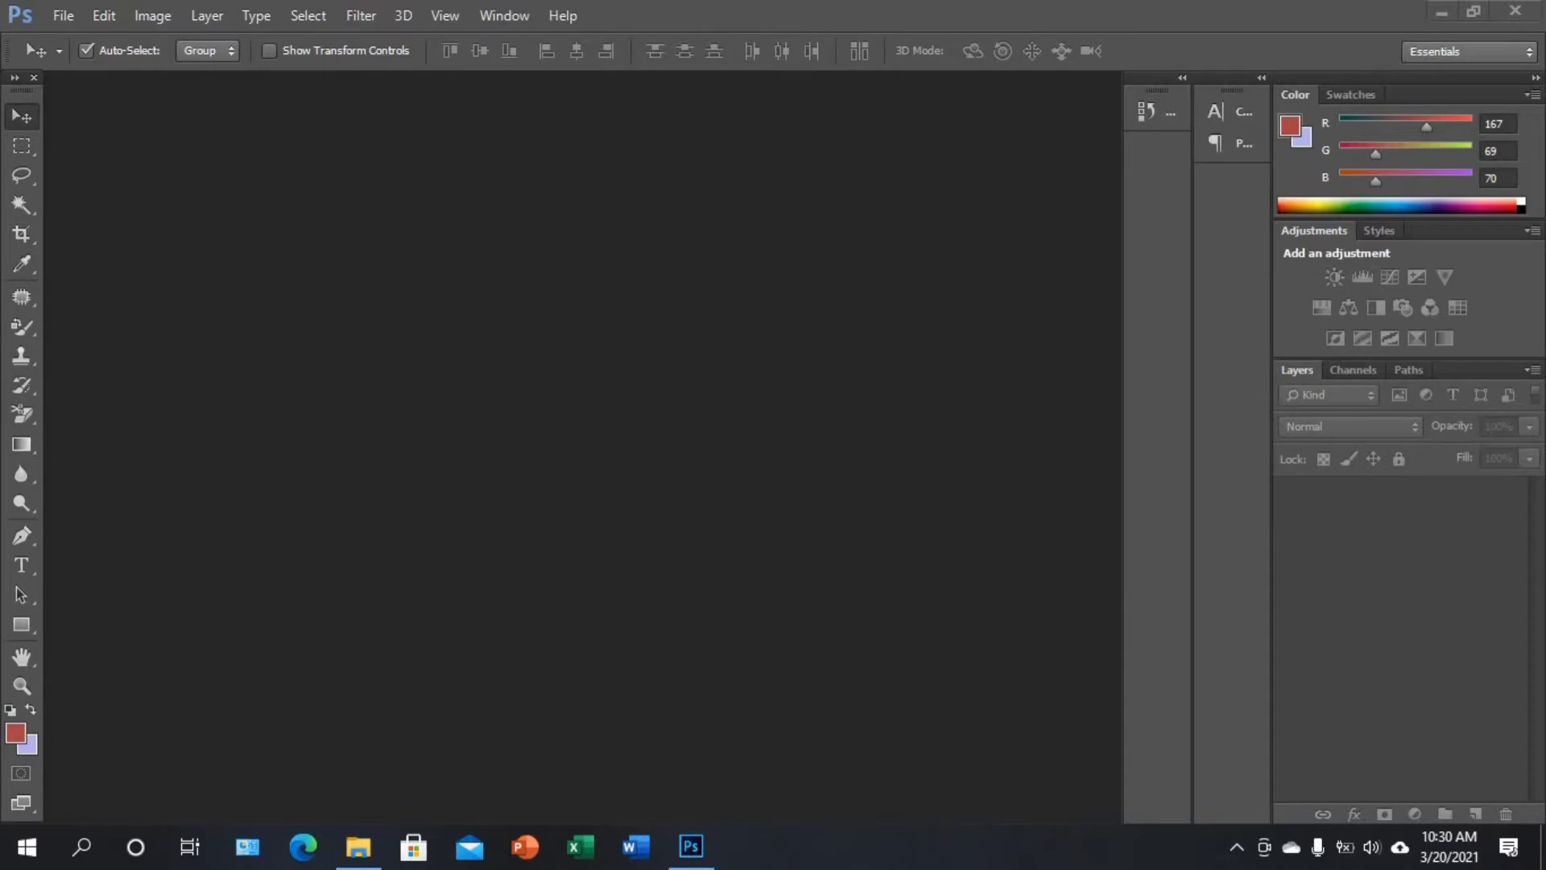
Open the photo Crop.jpg from the Practice Photos folder
{"action": "left_click", "coordinate": [64, 15]}
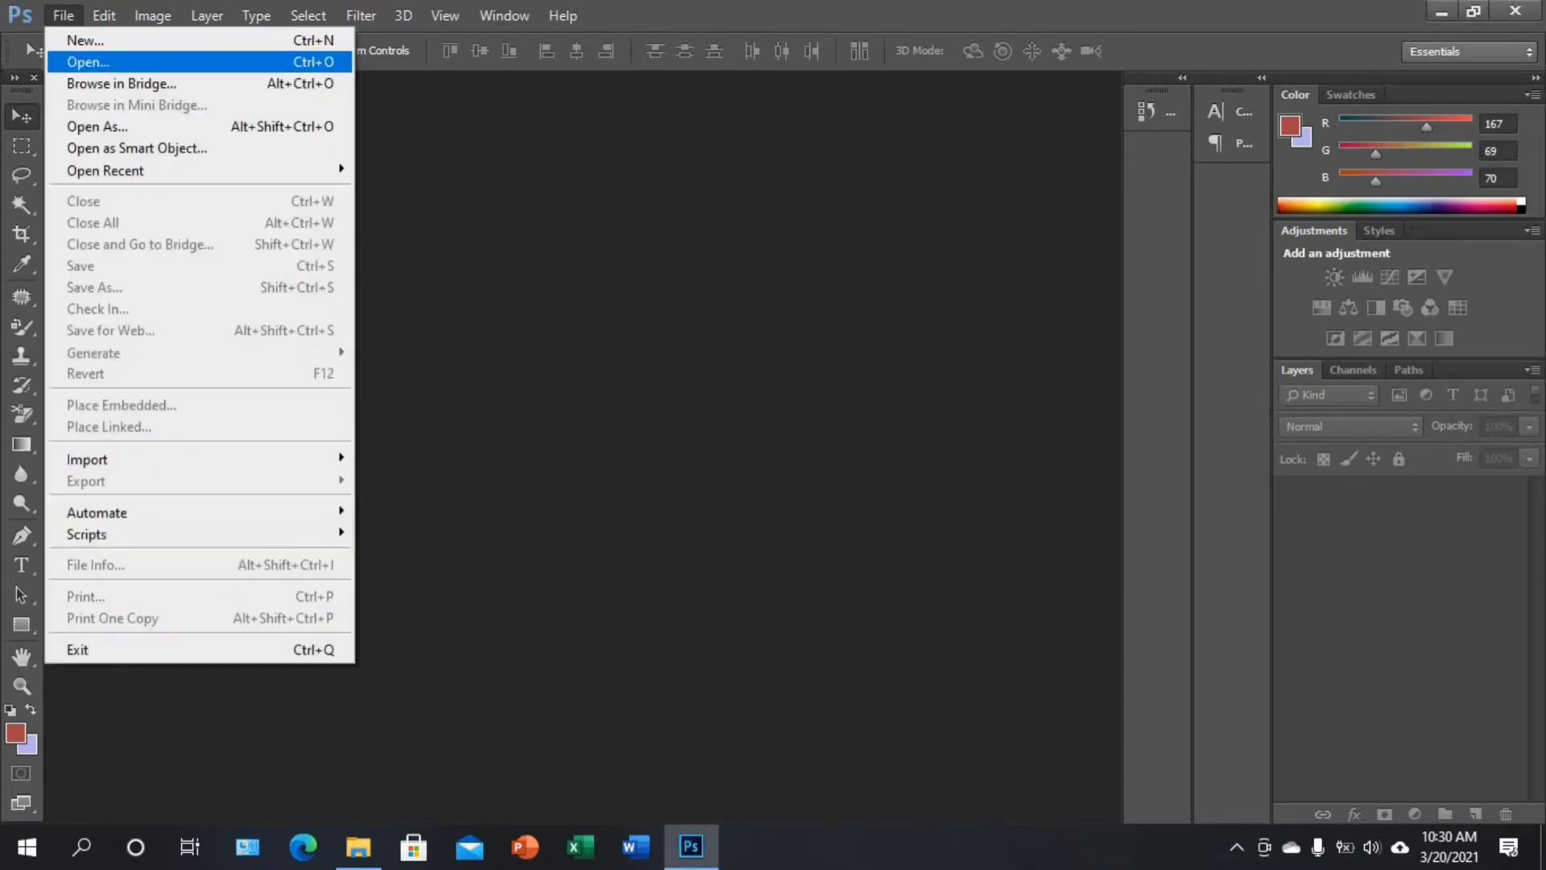
{"action": "left_click", "coordinate": [89, 62]}
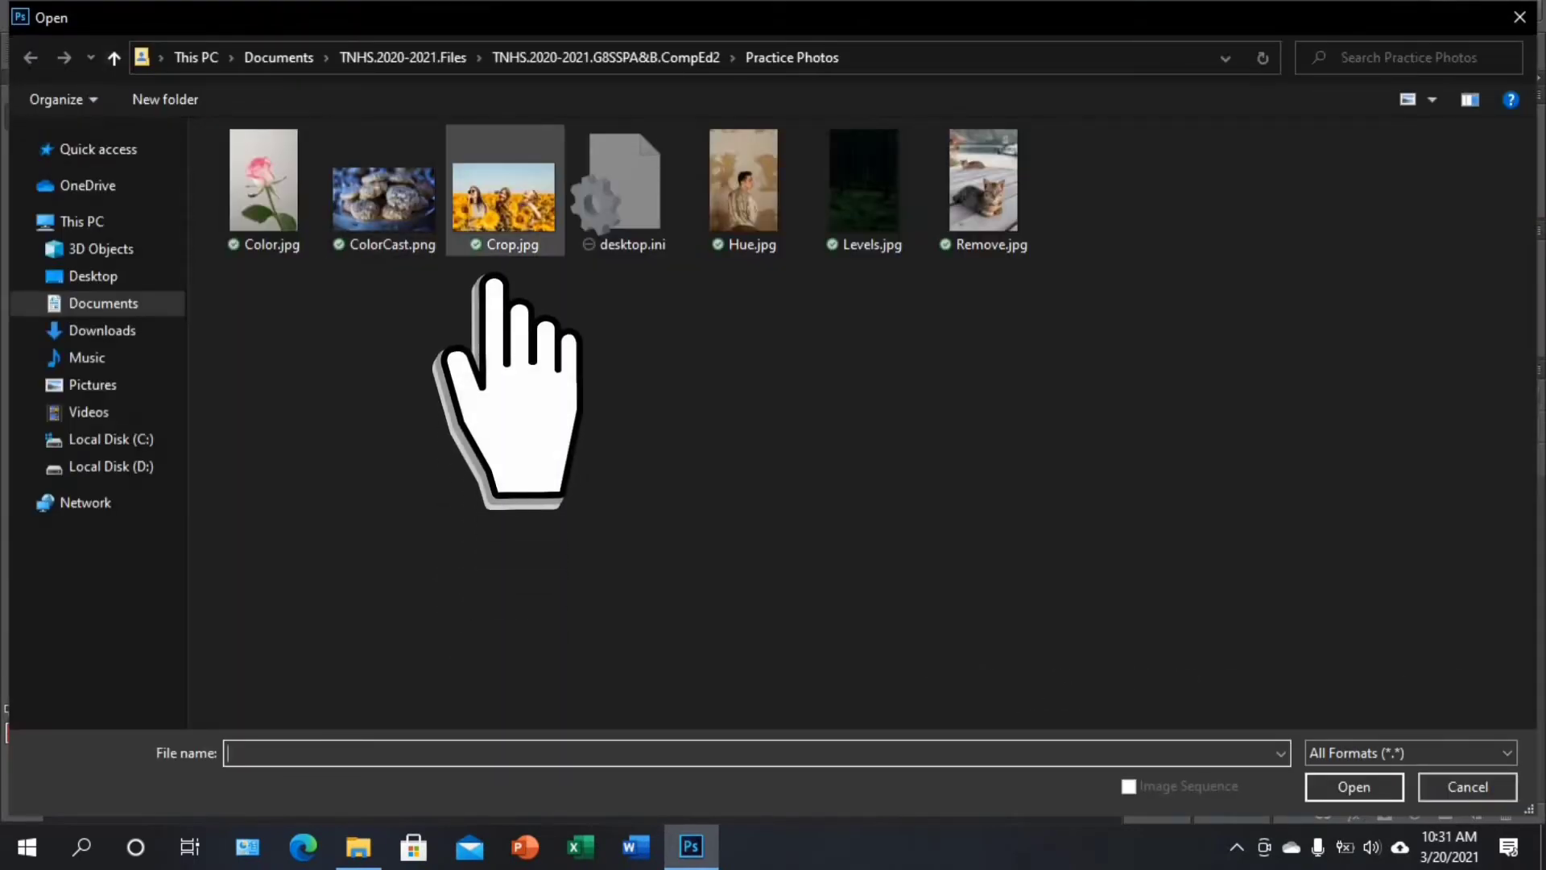
{"action": "left_click", "coordinate": [503, 242]}
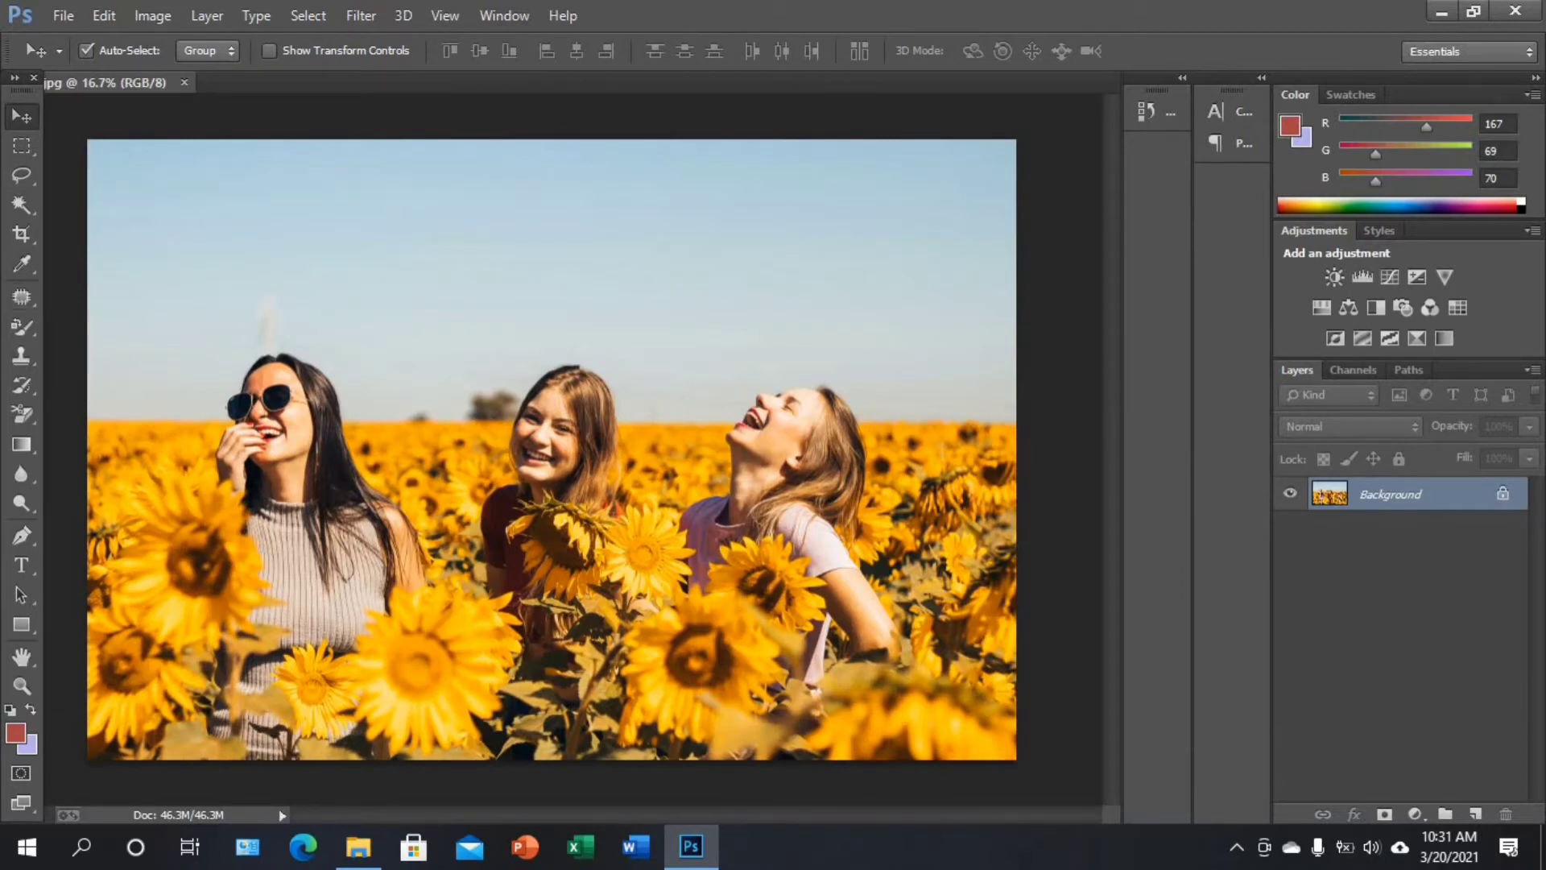
Crop the photo on all four sides to frame only the middle woman and the sunflowers in front of her
{"action": "key", "text": "c"}
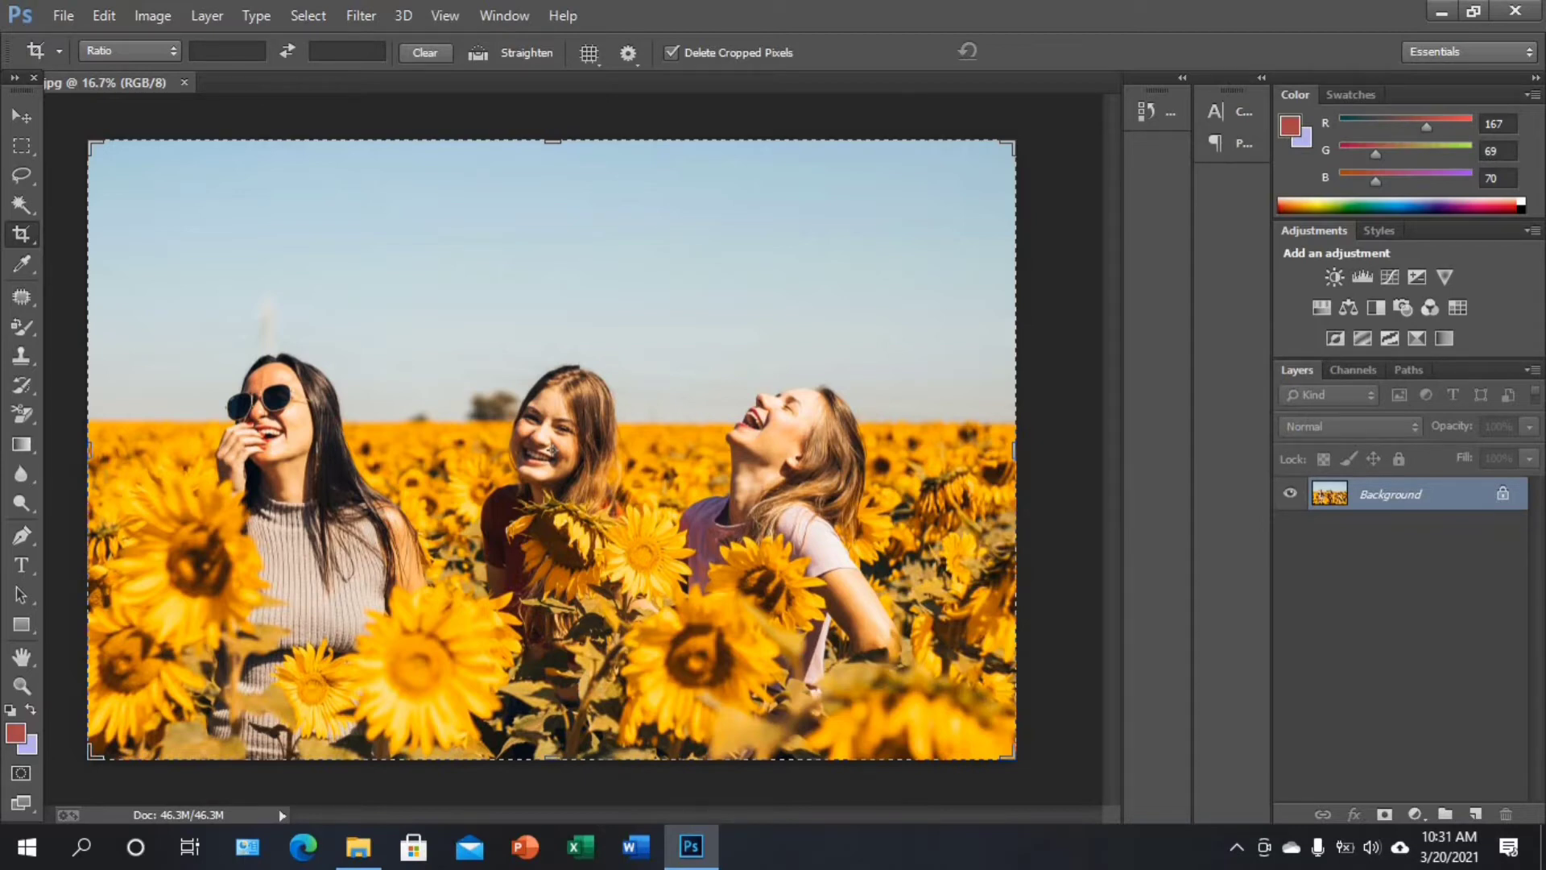
{"action": "left_click_drag", "start_coordinate": [552, 142], "coordinate": [553, 225]}
{"action": "left_click_drag", "start_coordinate": [553, 674], "coordinate": [552, 593]}
{"action": "left_click_drag", "start_coordinate": [1015, 448], "coordinate": [852, 443]}
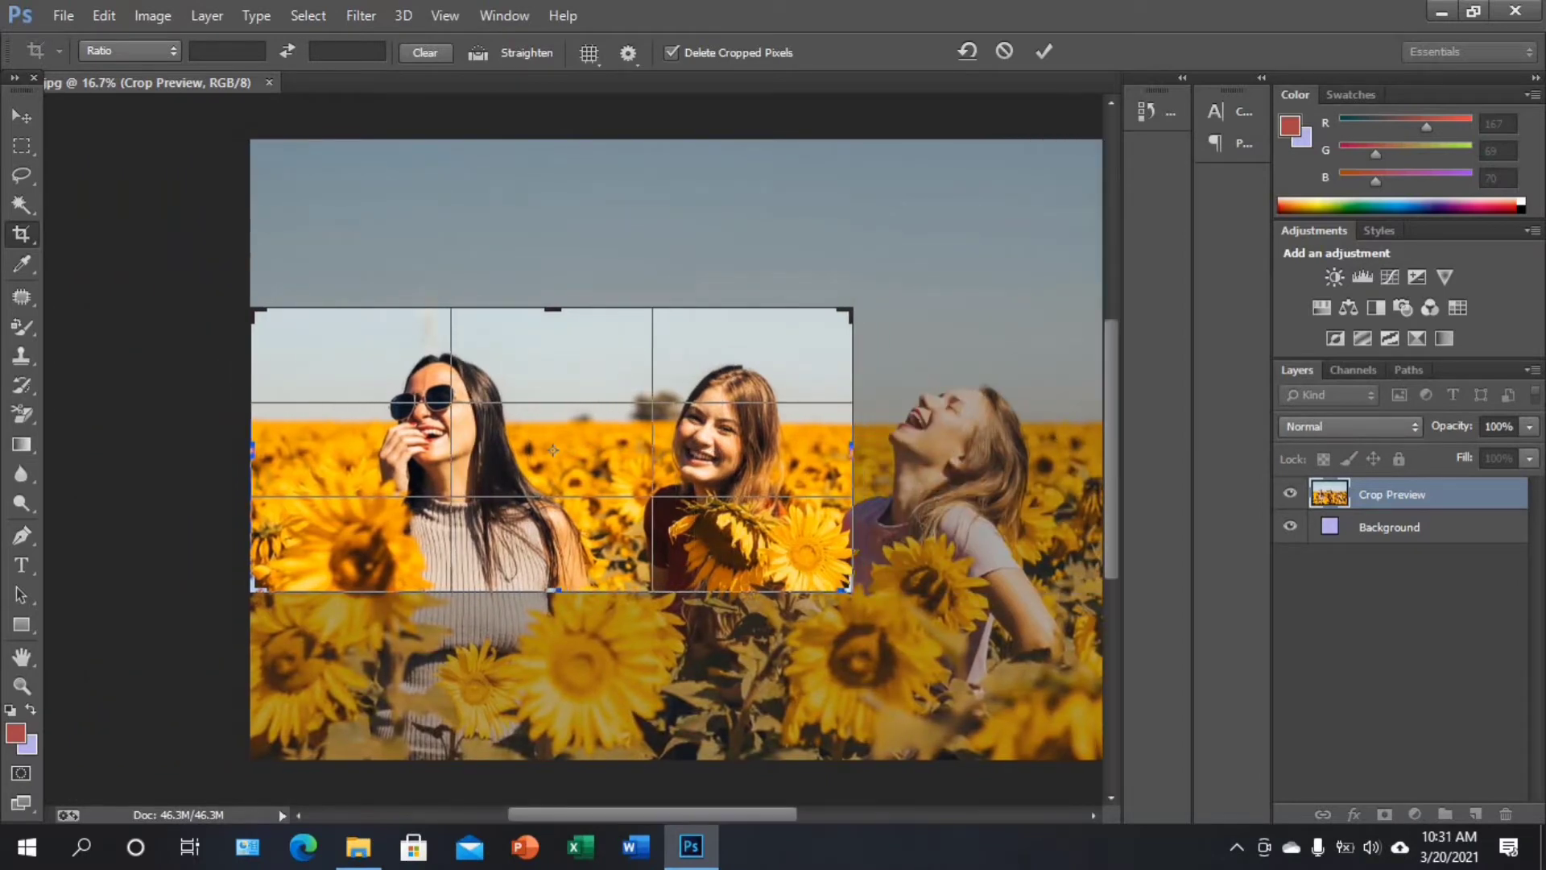
{"action": "left_click_drag", "start_coordinate": [252, 447], "coordinate": [419, 449]}
{"action": "left_click_drag", "start_coordinate": [553, 450], "coordinate": [552, 450]}
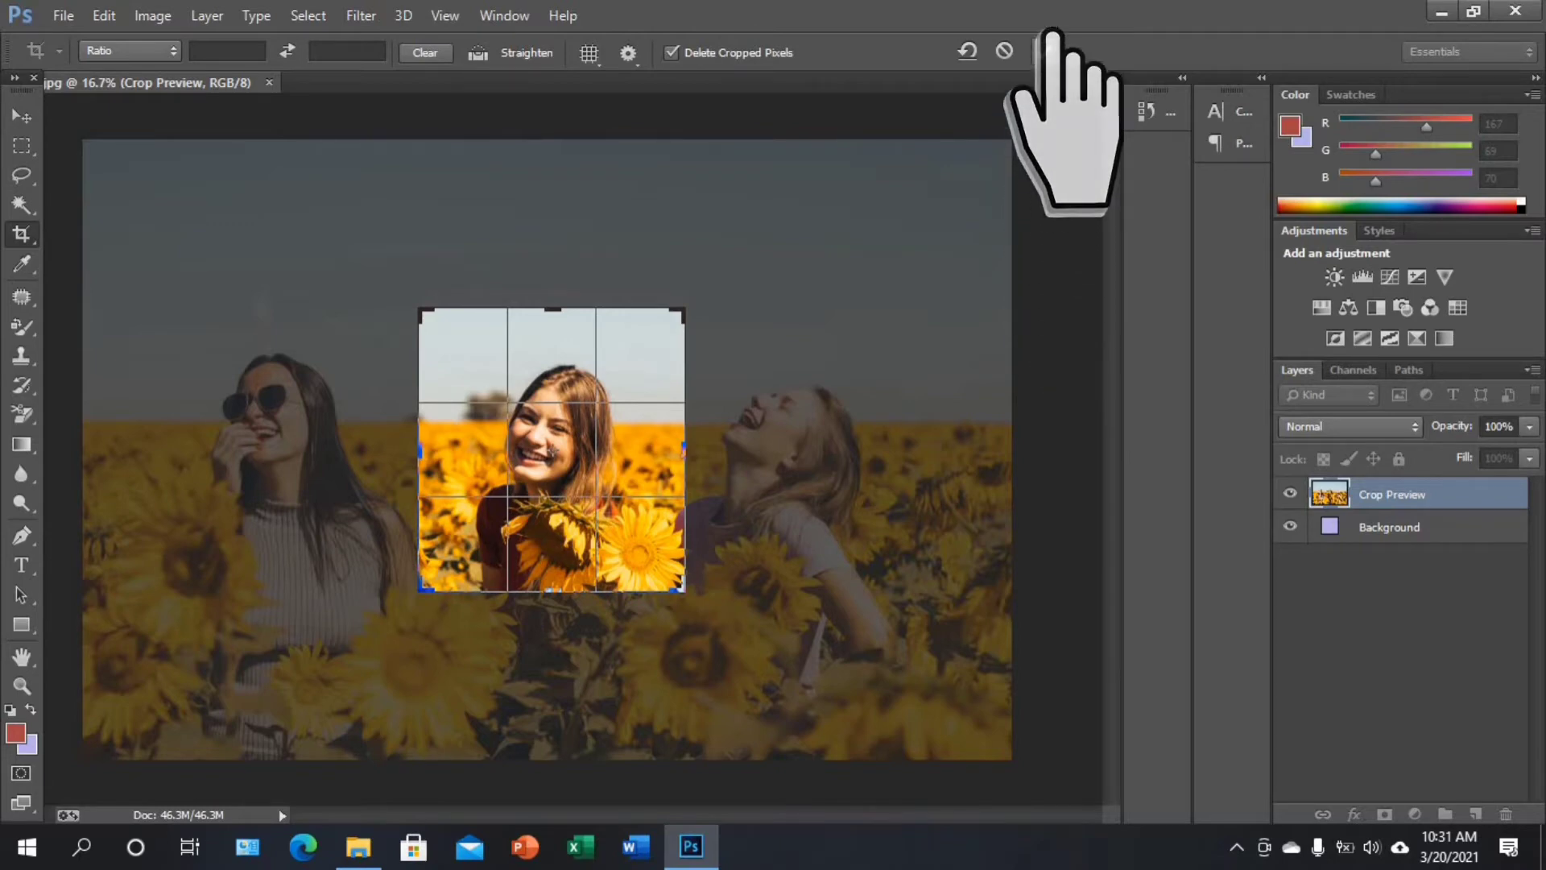
{"action": "left_click", "coordinate": [1044, 50]}
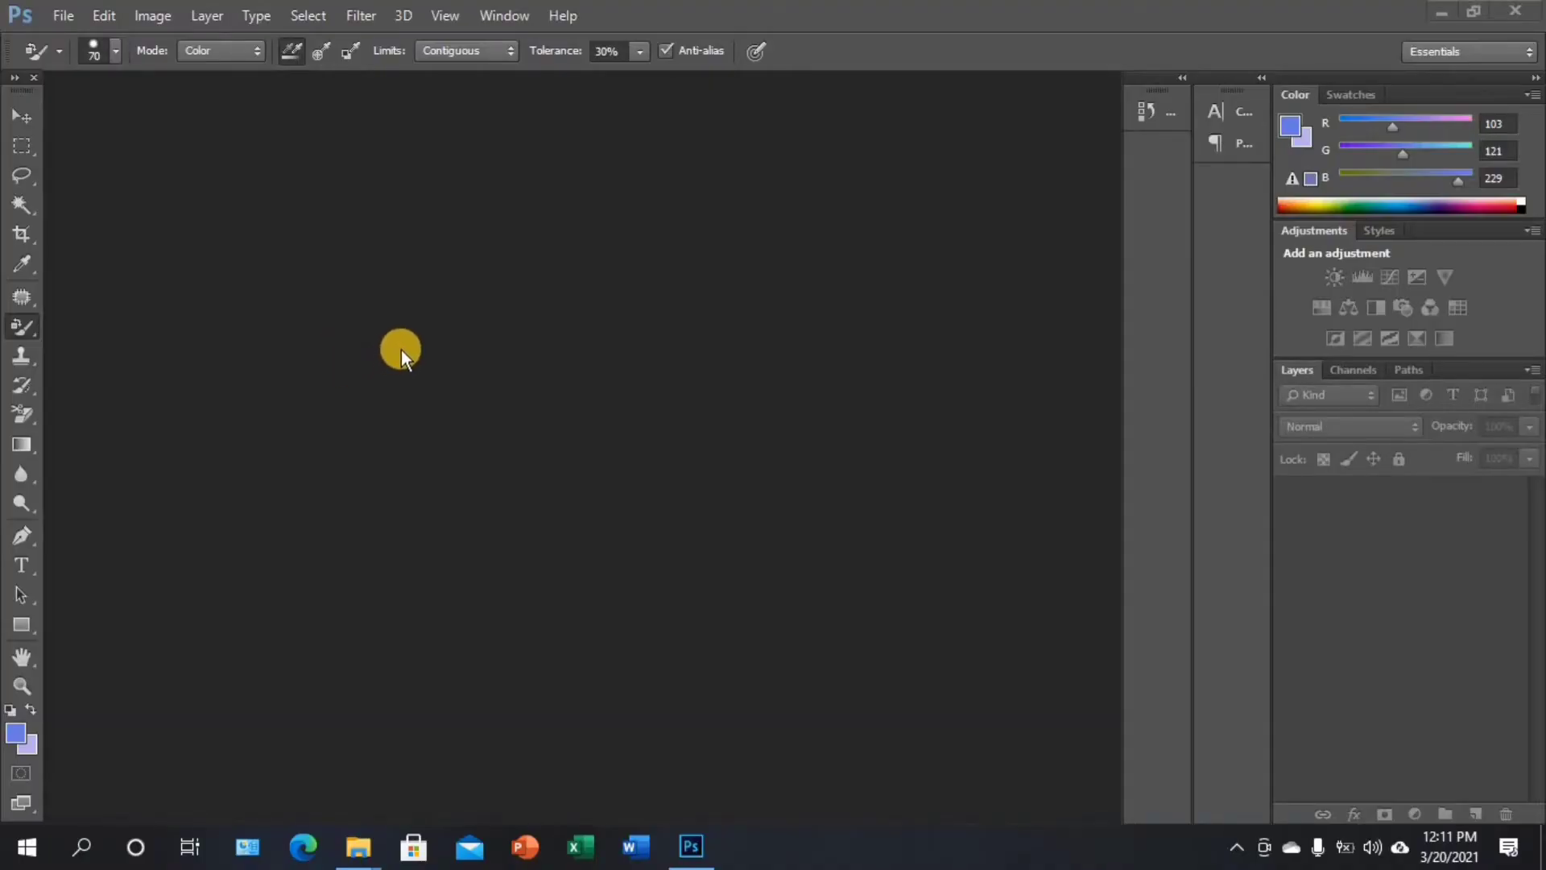
Open the dark forest photo Levels.jpg from the Practice Photos folder
{"action": "left_click", "coordinate": [64, 16]}
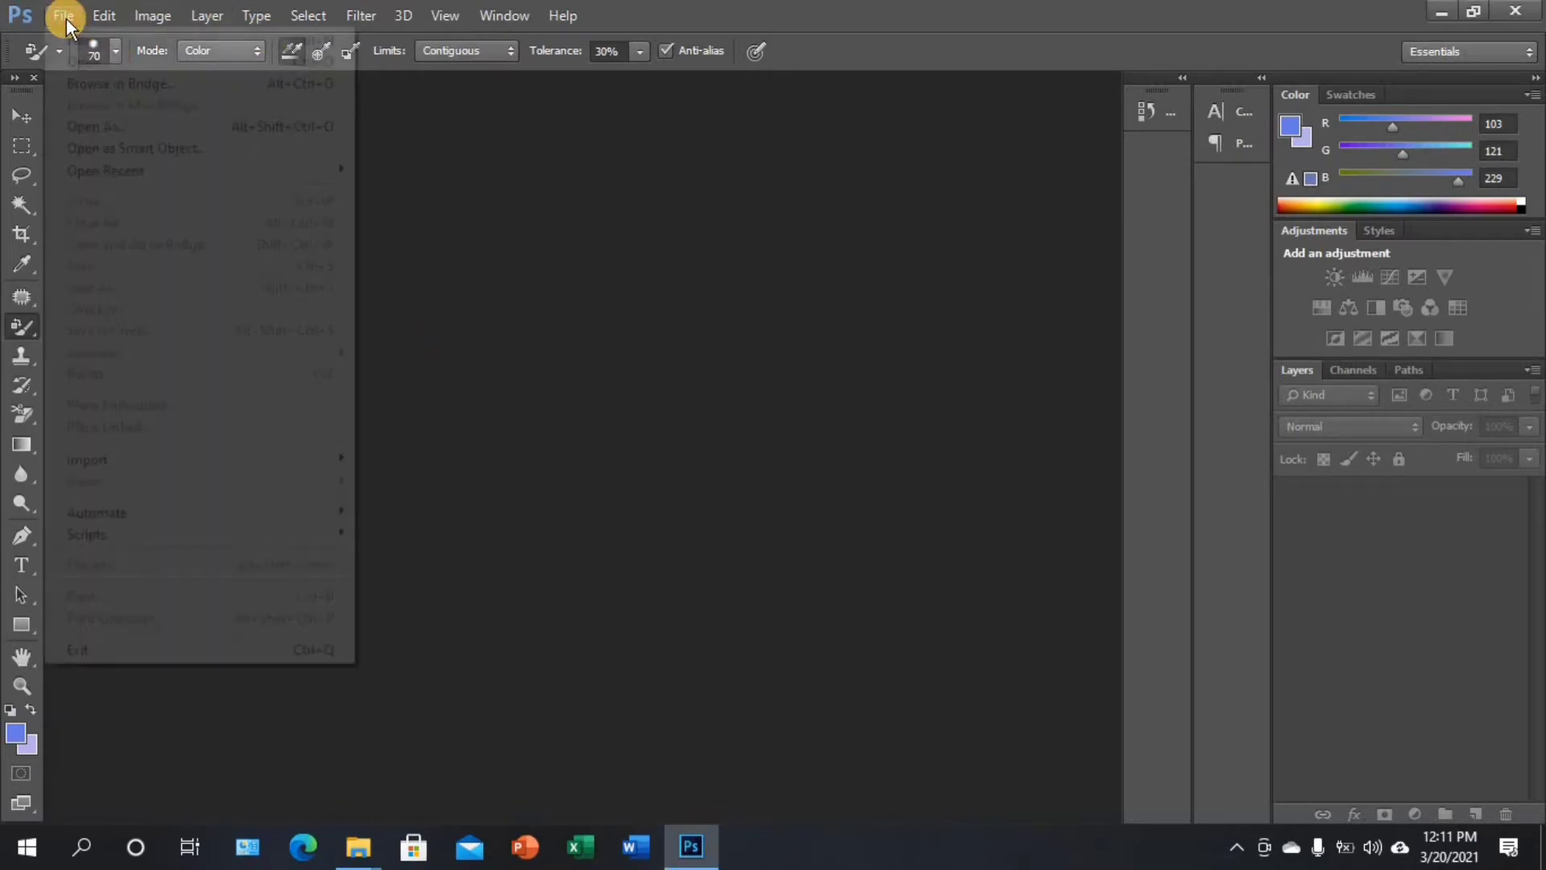
{"action": "left_click", "coordinate": [119, 62]}
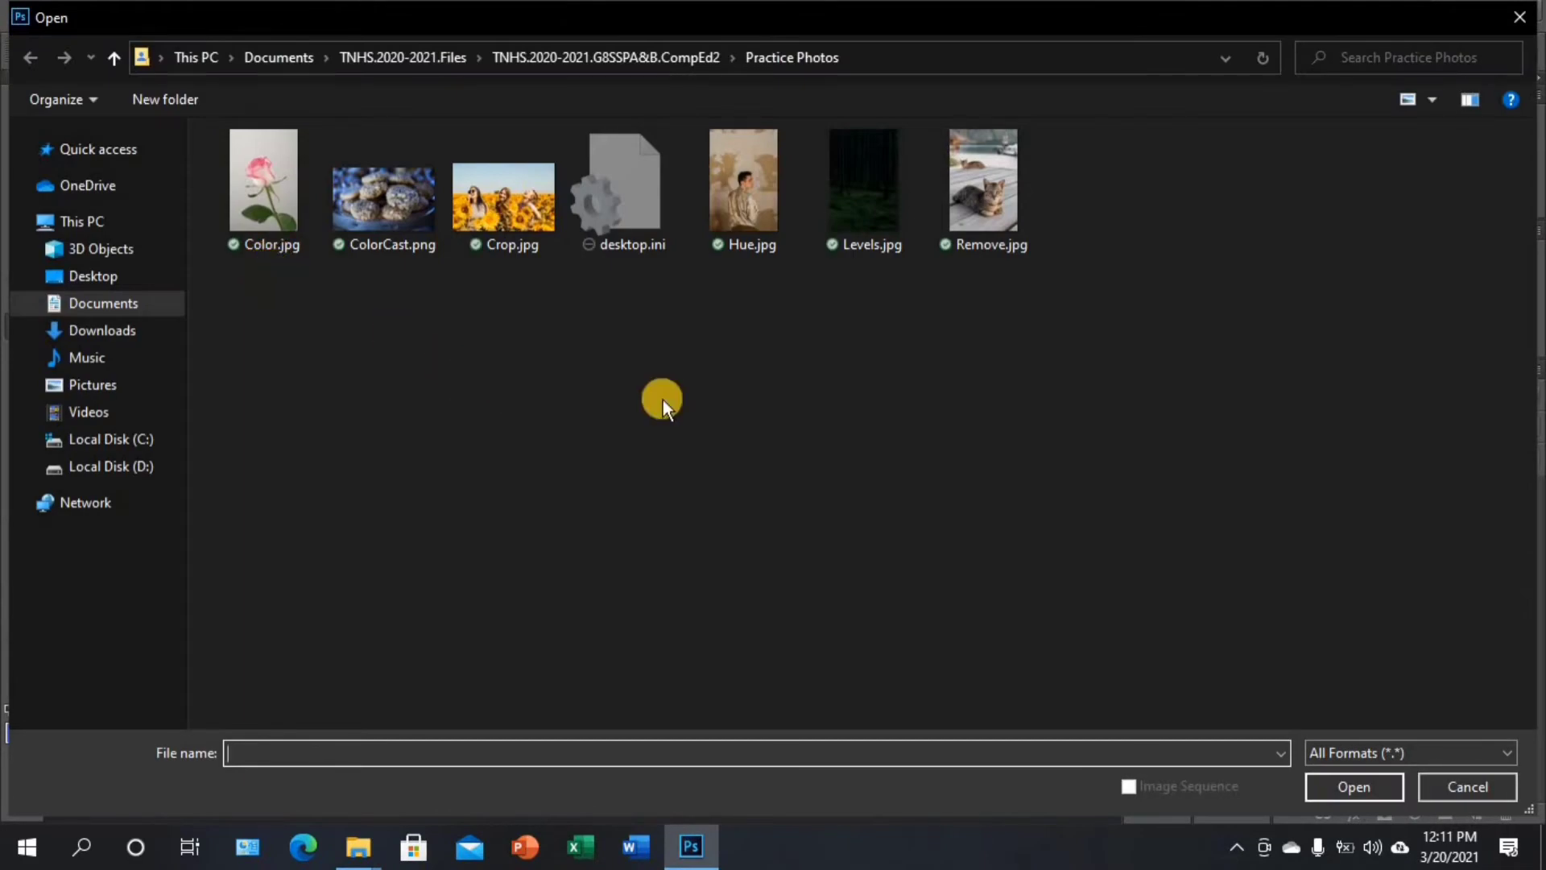
{"action": "left_click", "coordinate": [881, 225]}
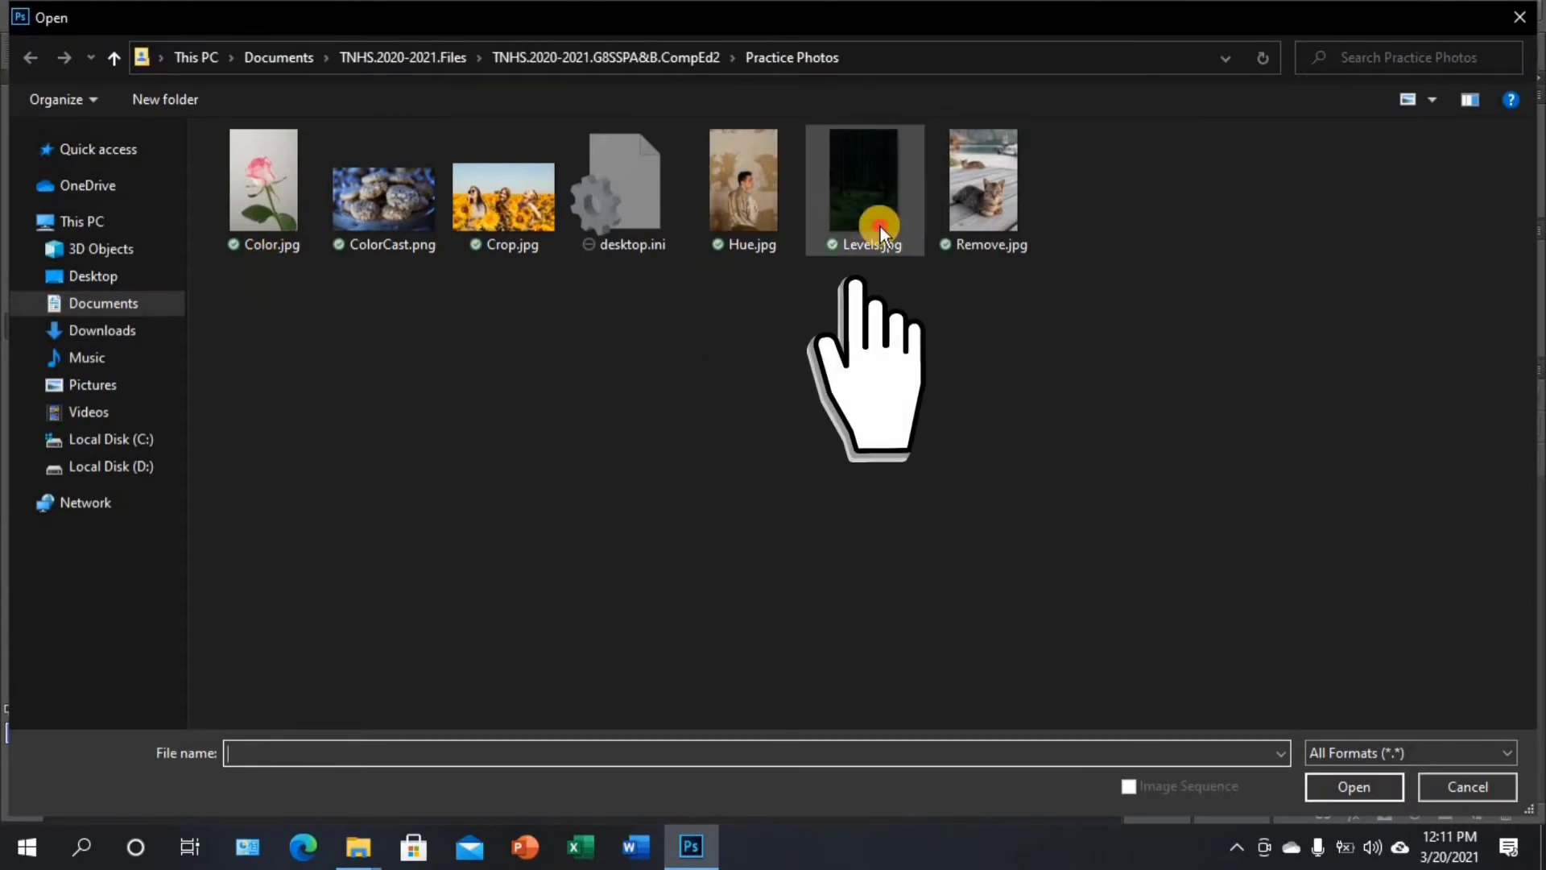
{"action": "left_click", "coordinate": [1359, 779]}
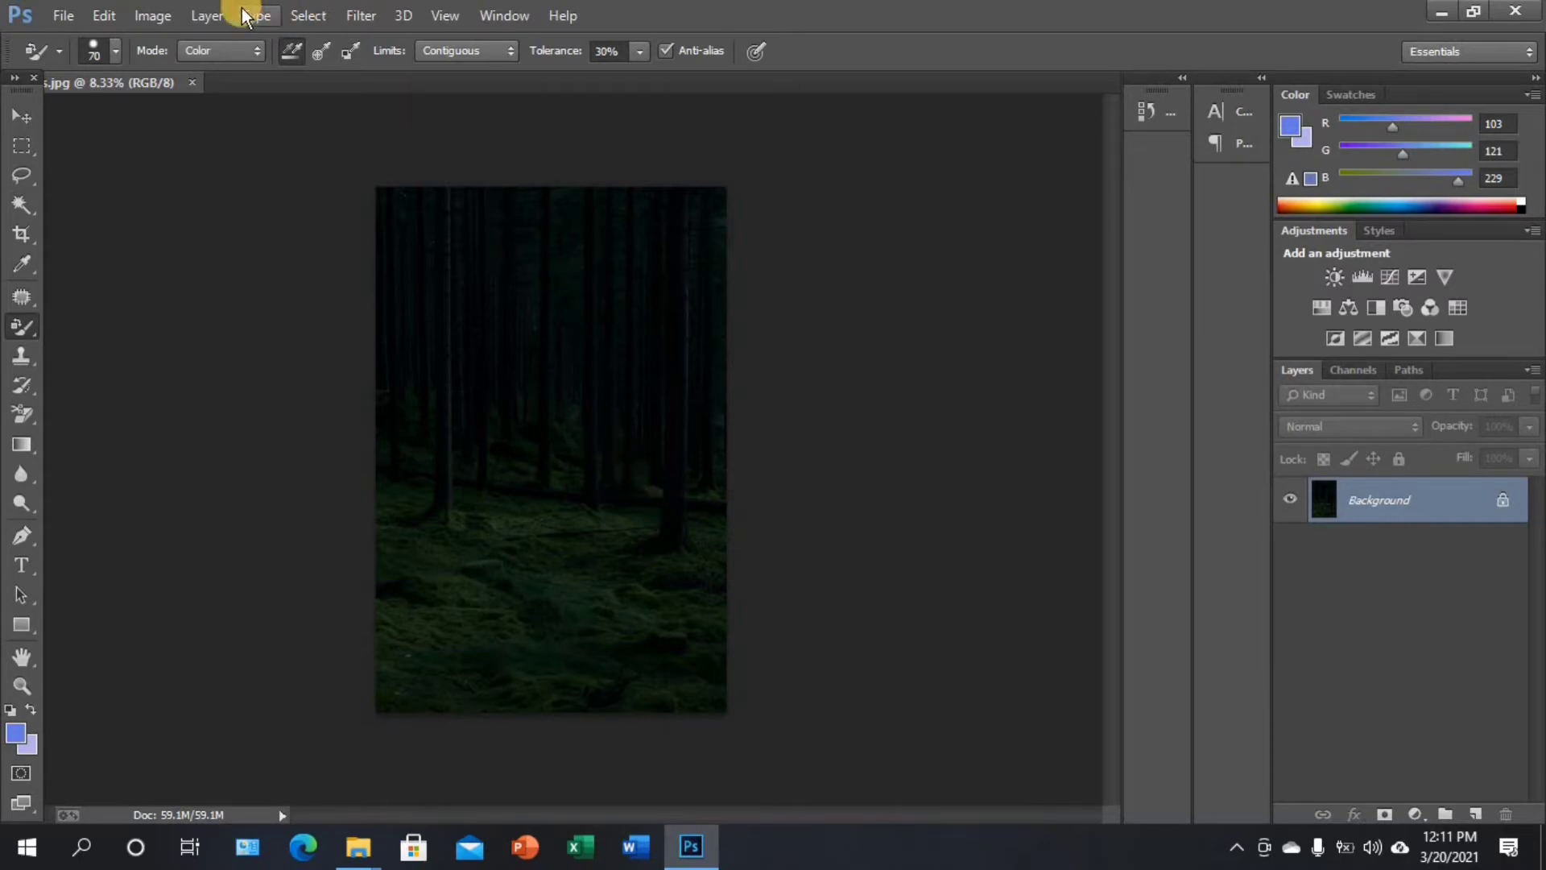
Brighten the forest photo with a Levels adjustment on the RGB channel, setting the white input level to 46
{"action": "left_click", "coordinate": [153, 16]}
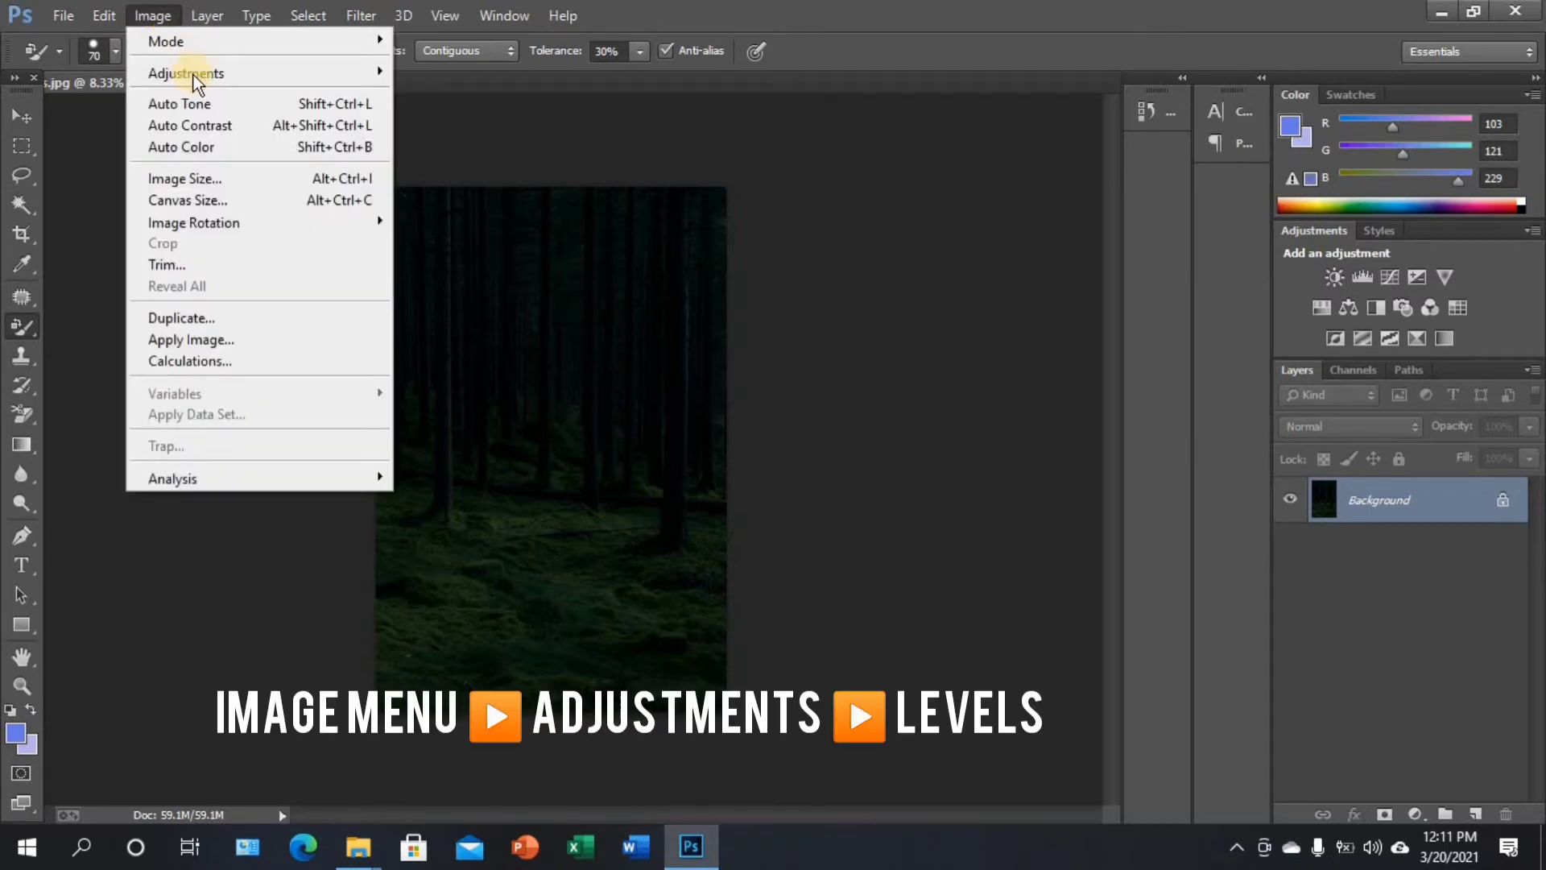
{"action": "mouse_move", "coordinate": [194, 76]}
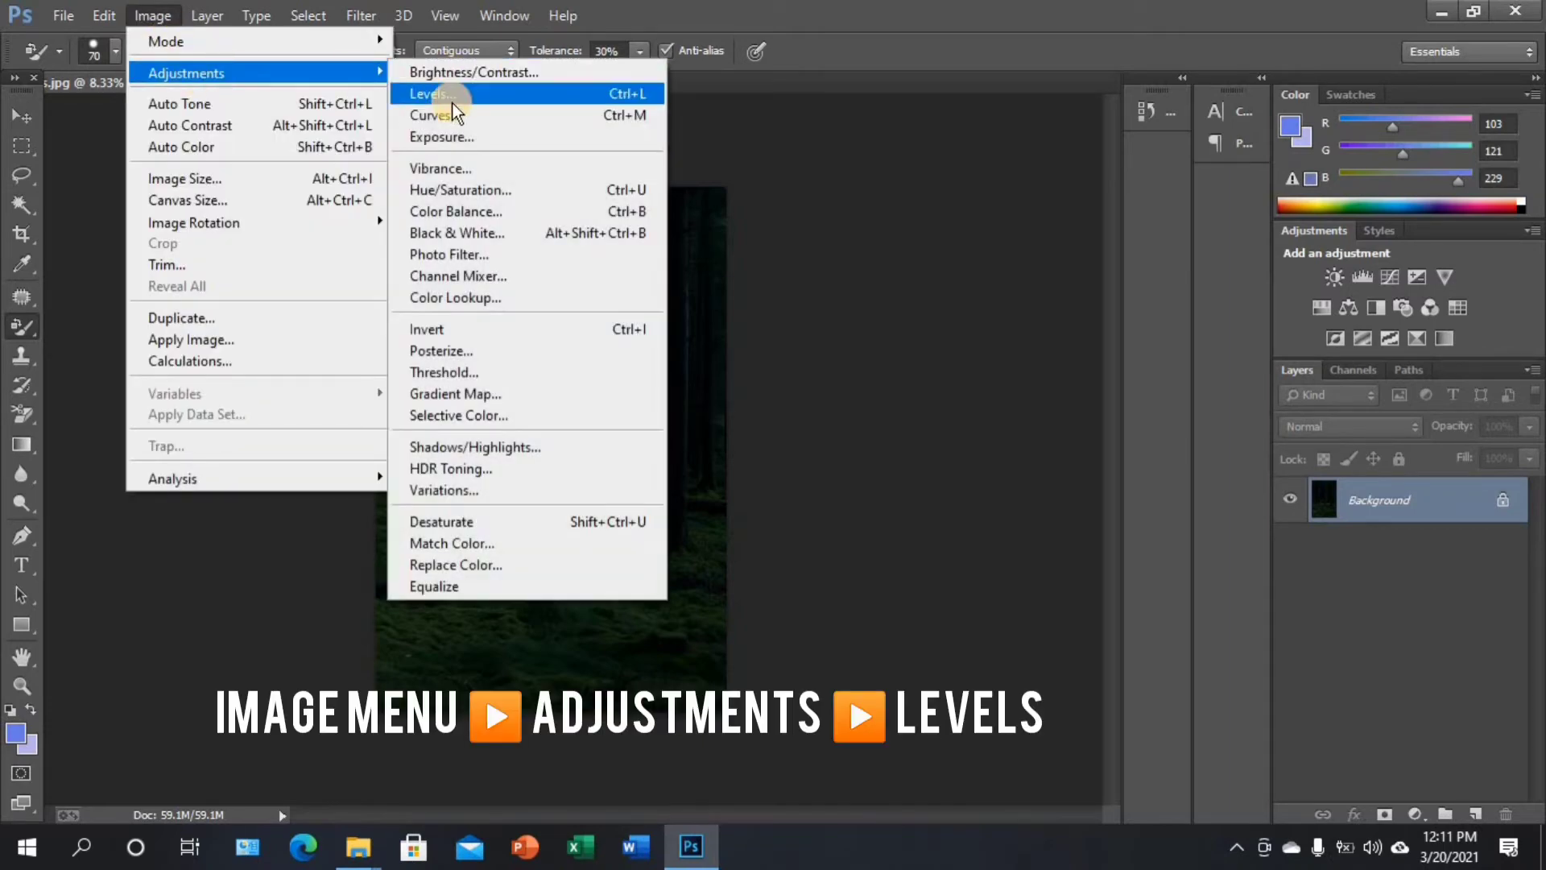
{"action": "left_click", "coordinate": [453, 102]}
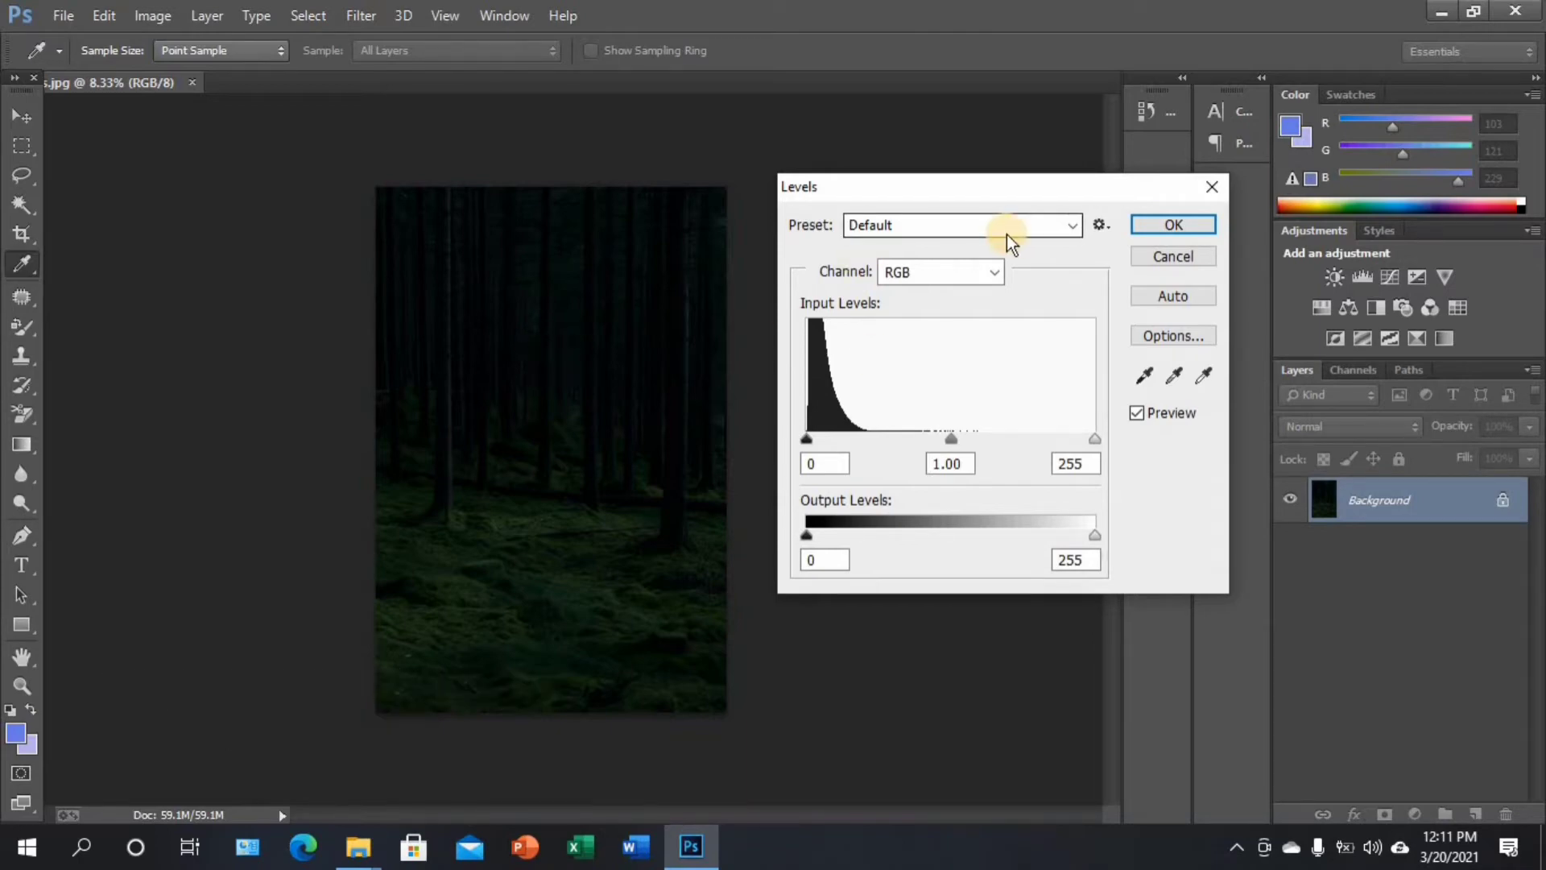
{"action": "left_click", "coordinate": [919, 195]}
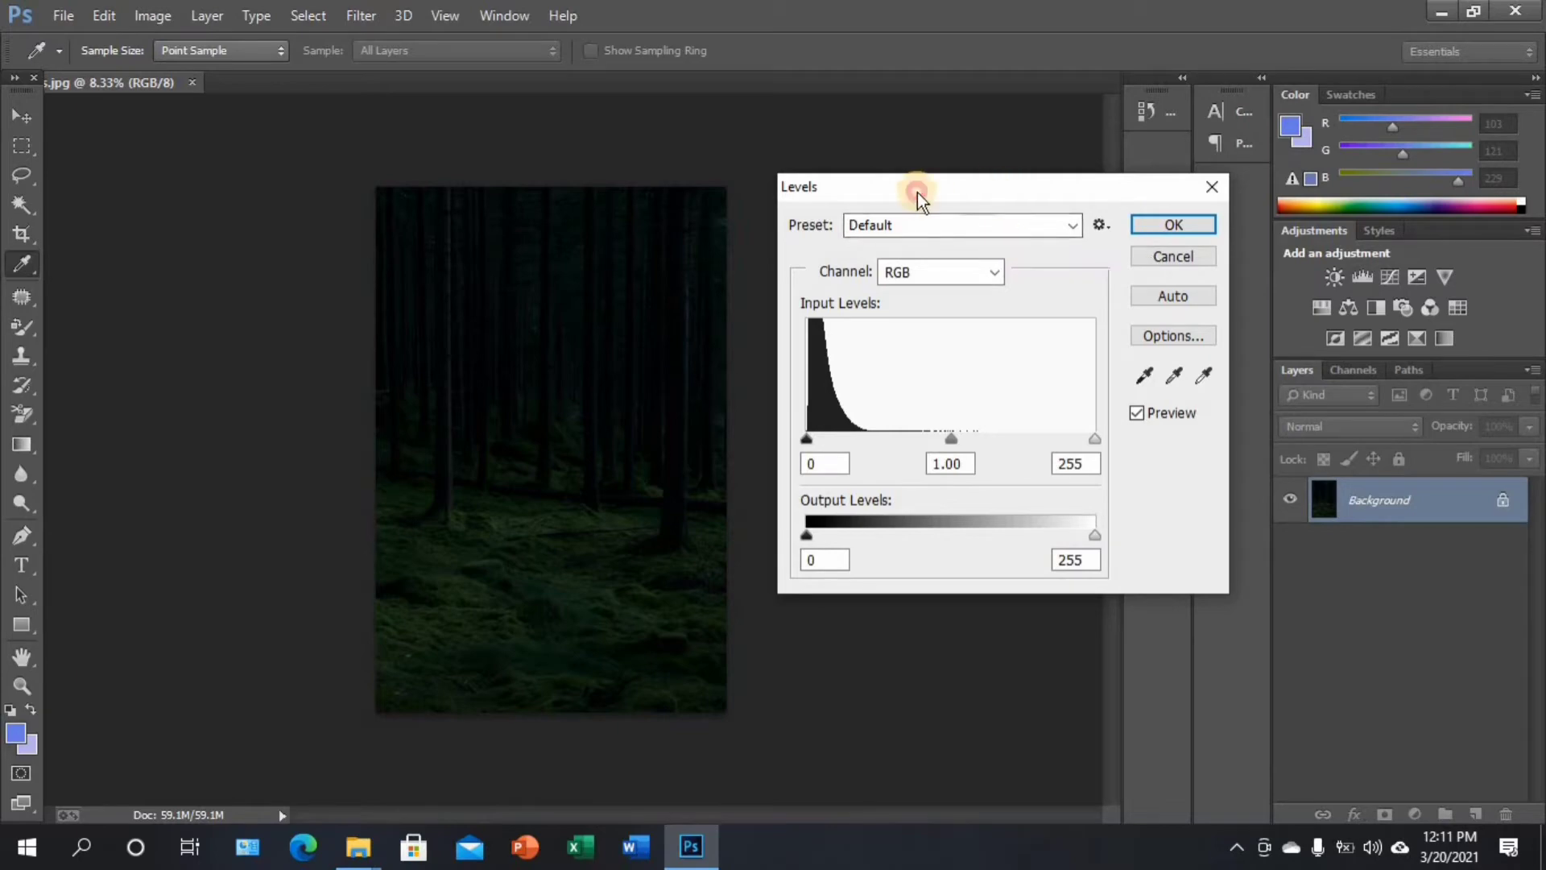
{"action": "left_click_drag", "start_coordinate": [918, 195], "coordinate": [901, 195]}
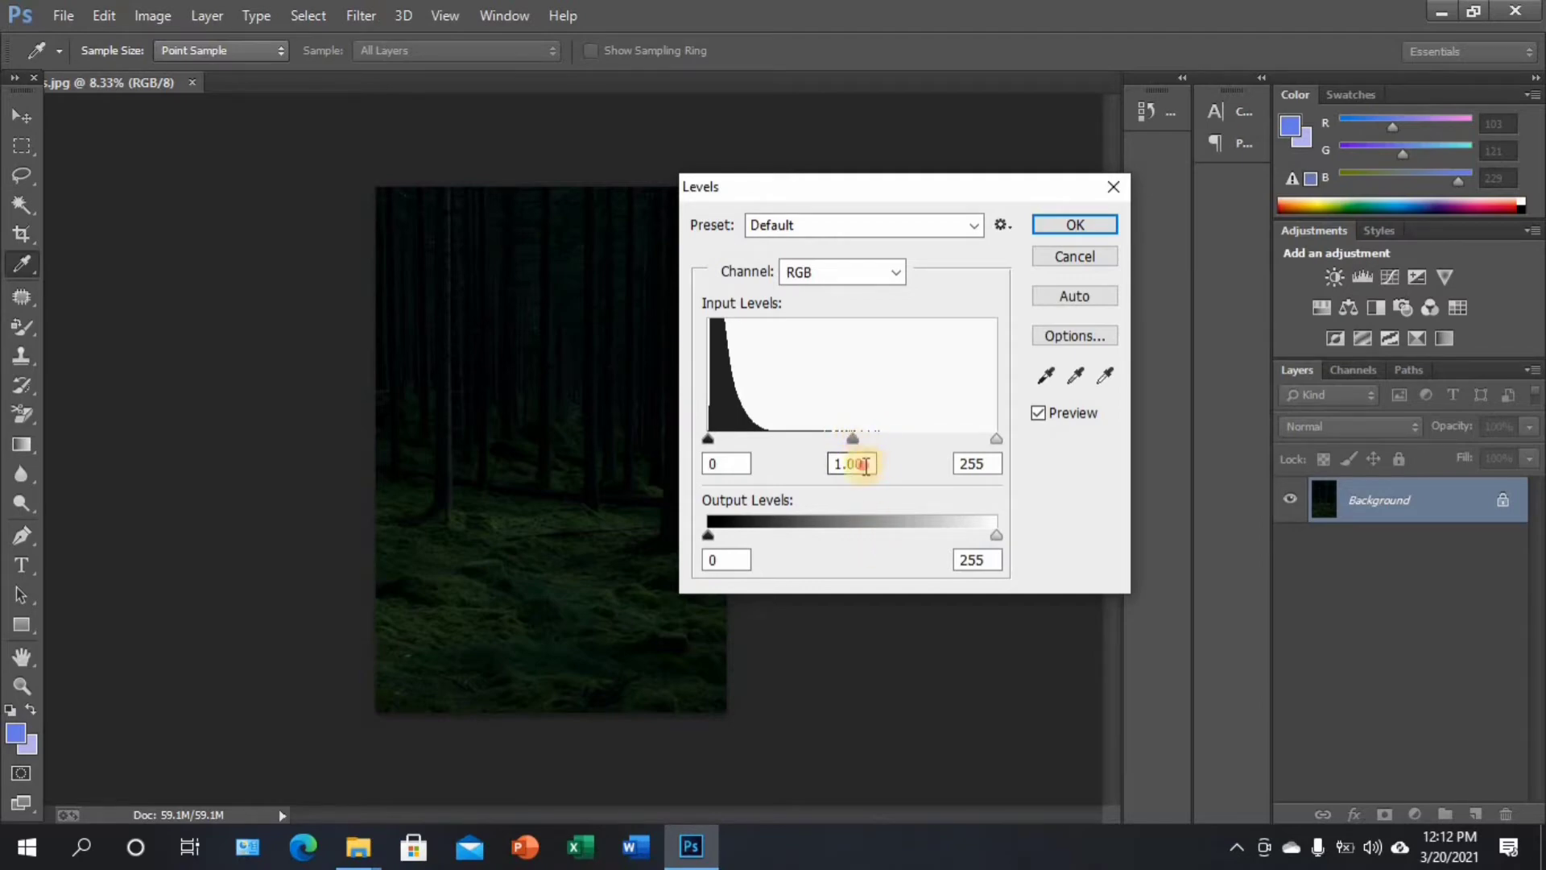
{"action": "left_click", "coordinate": [973, 463]}
{"action": "left_click_drag", "start_coordinate": [993, 440], "coordinate": [762, 427]}
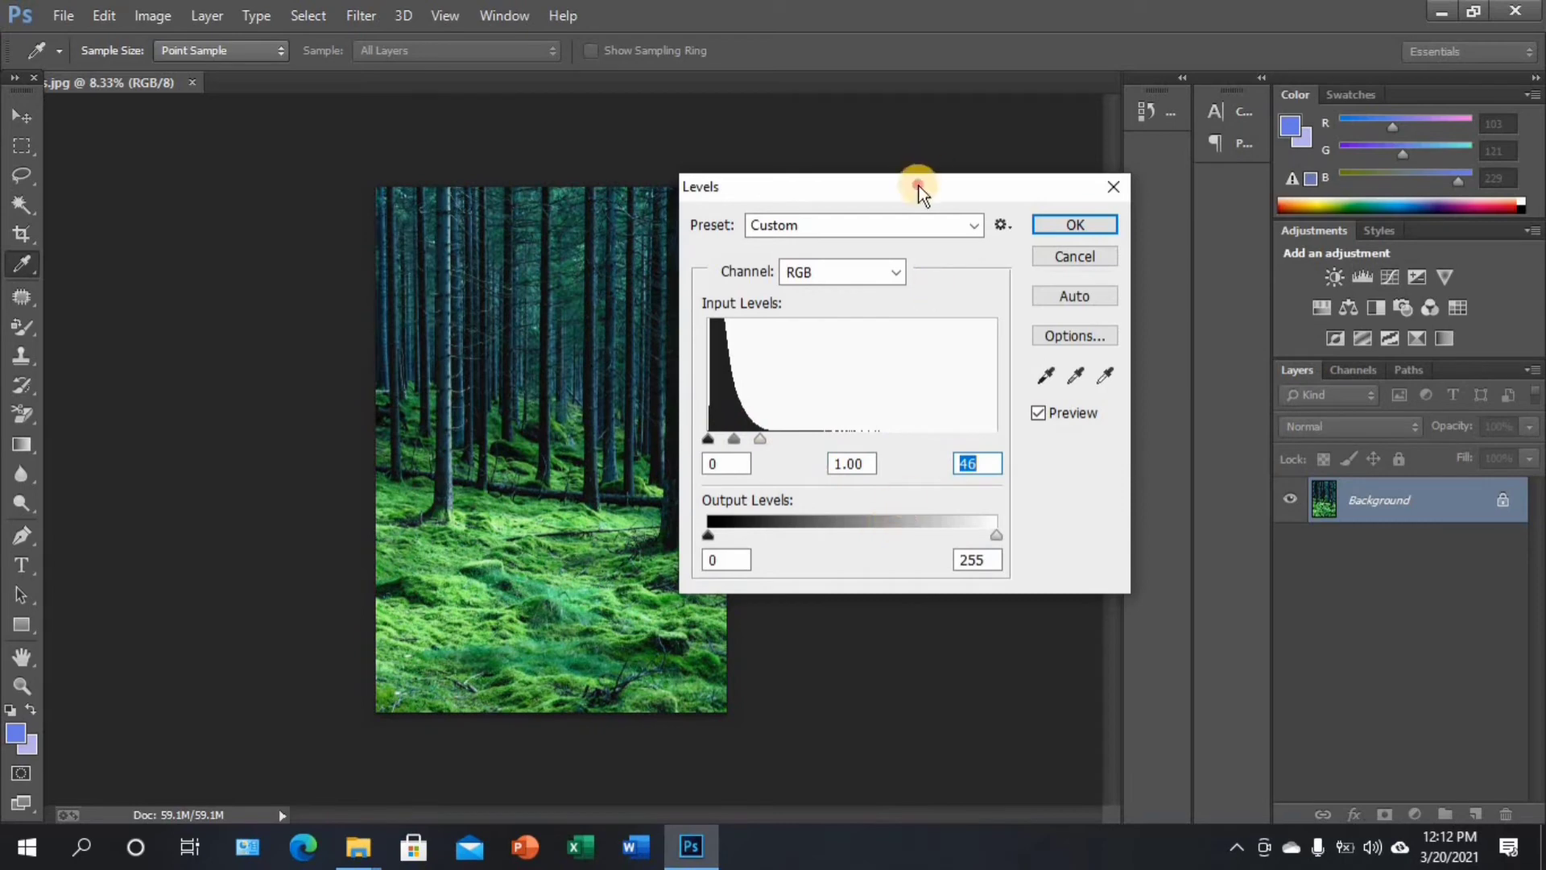
{"action": "left_click_drag", "start_coordinate": [915, 190], "coordinate": [988, 186]}
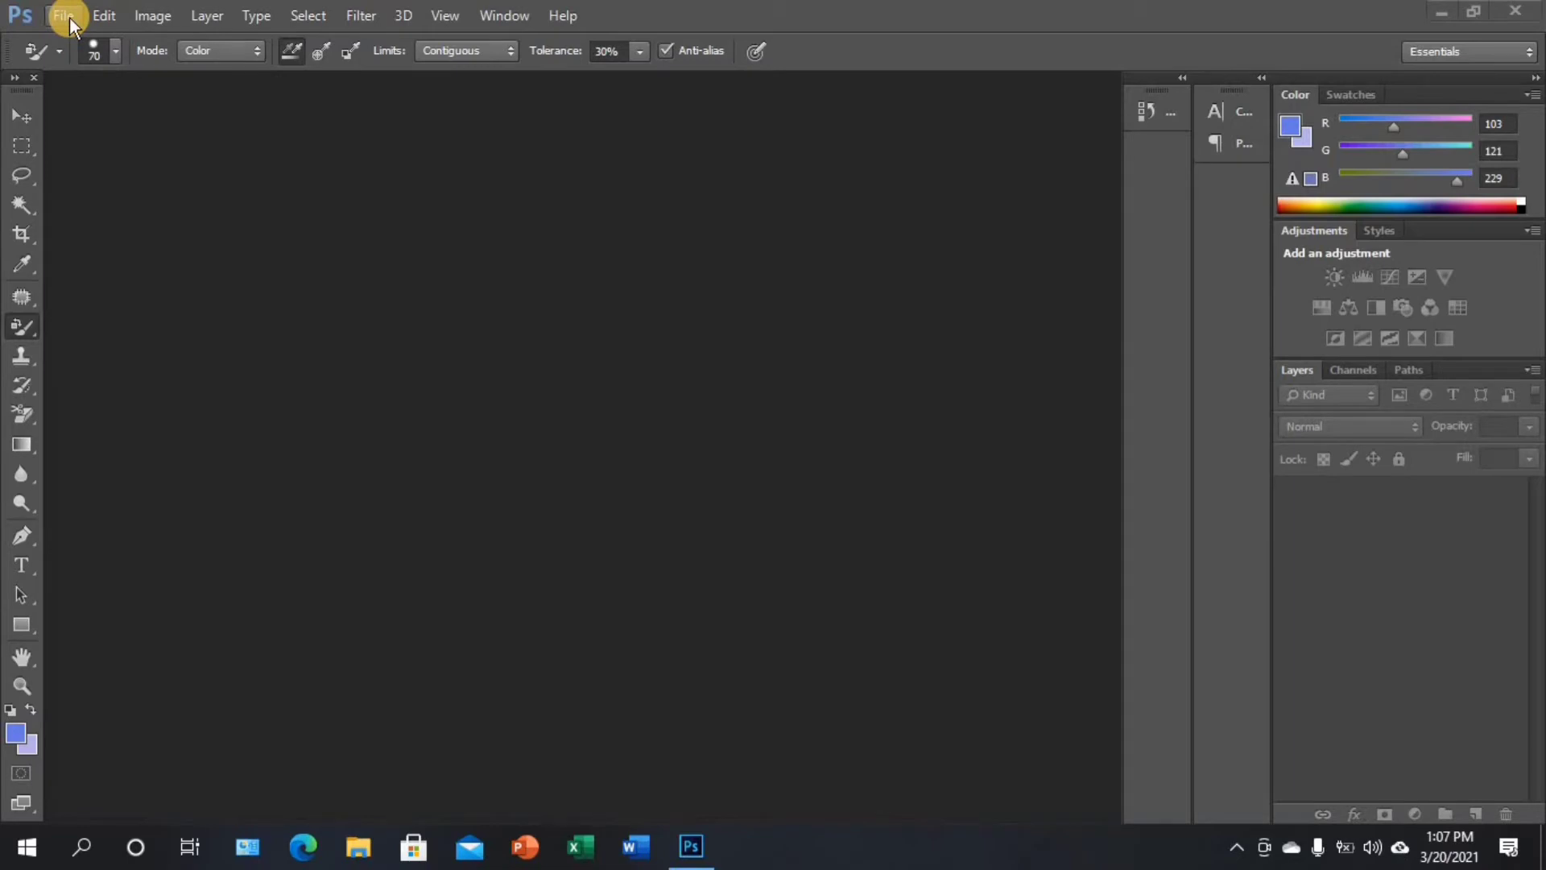
Open the cookie photo ColorCast.png from the Practice Photos folder
{"action": "left_click", "coordinate": [69, 17]}
{"action": "left_click", "coordinate": [94, 61]}
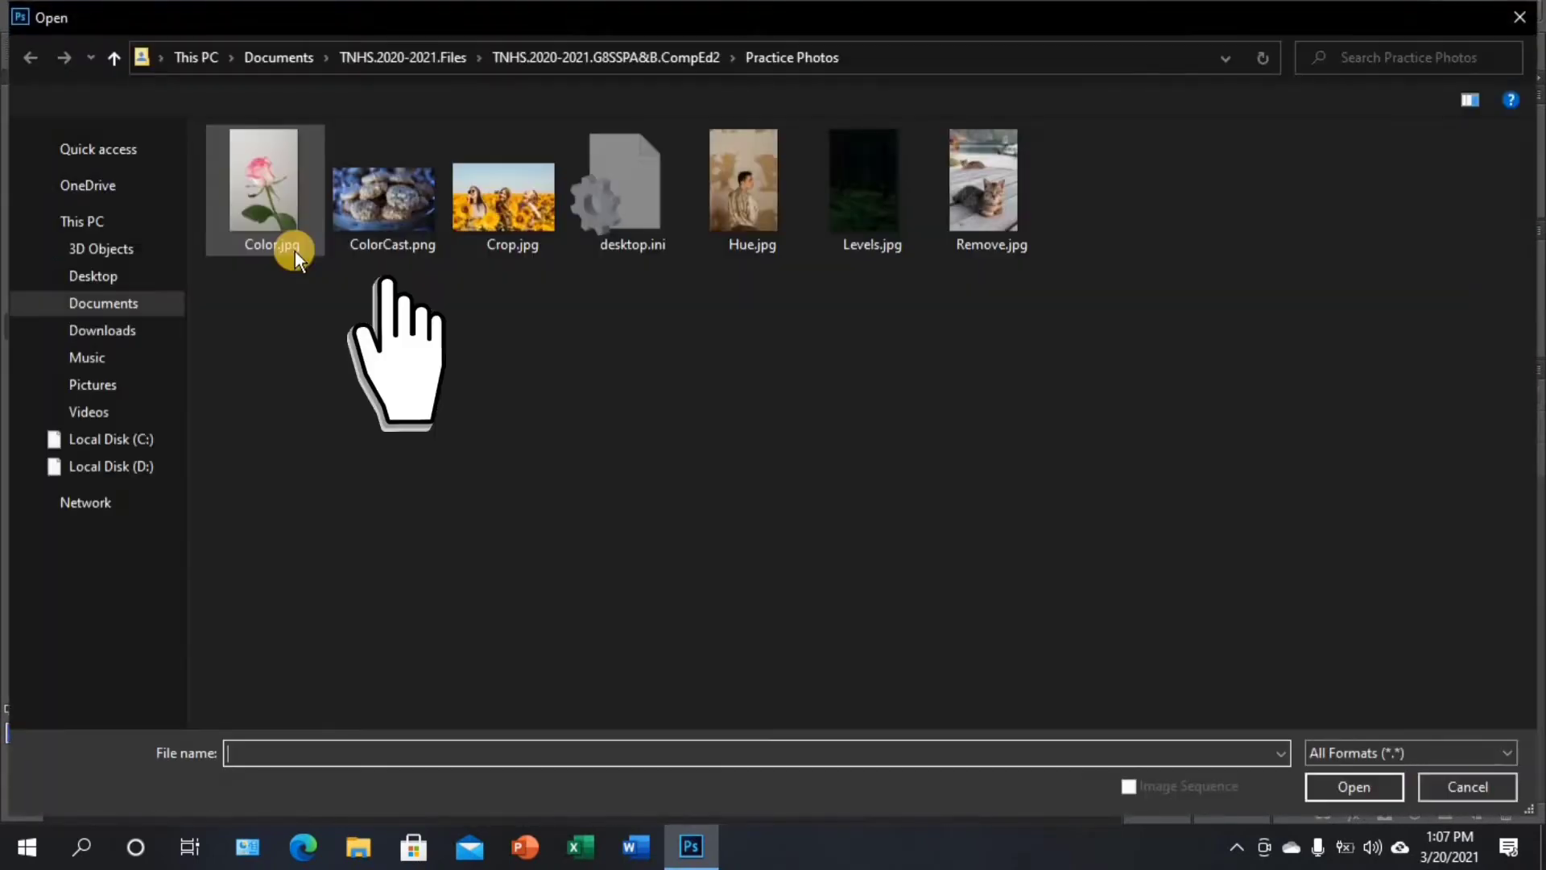
{"action": "left_click", "coordinate": [399, 209]}
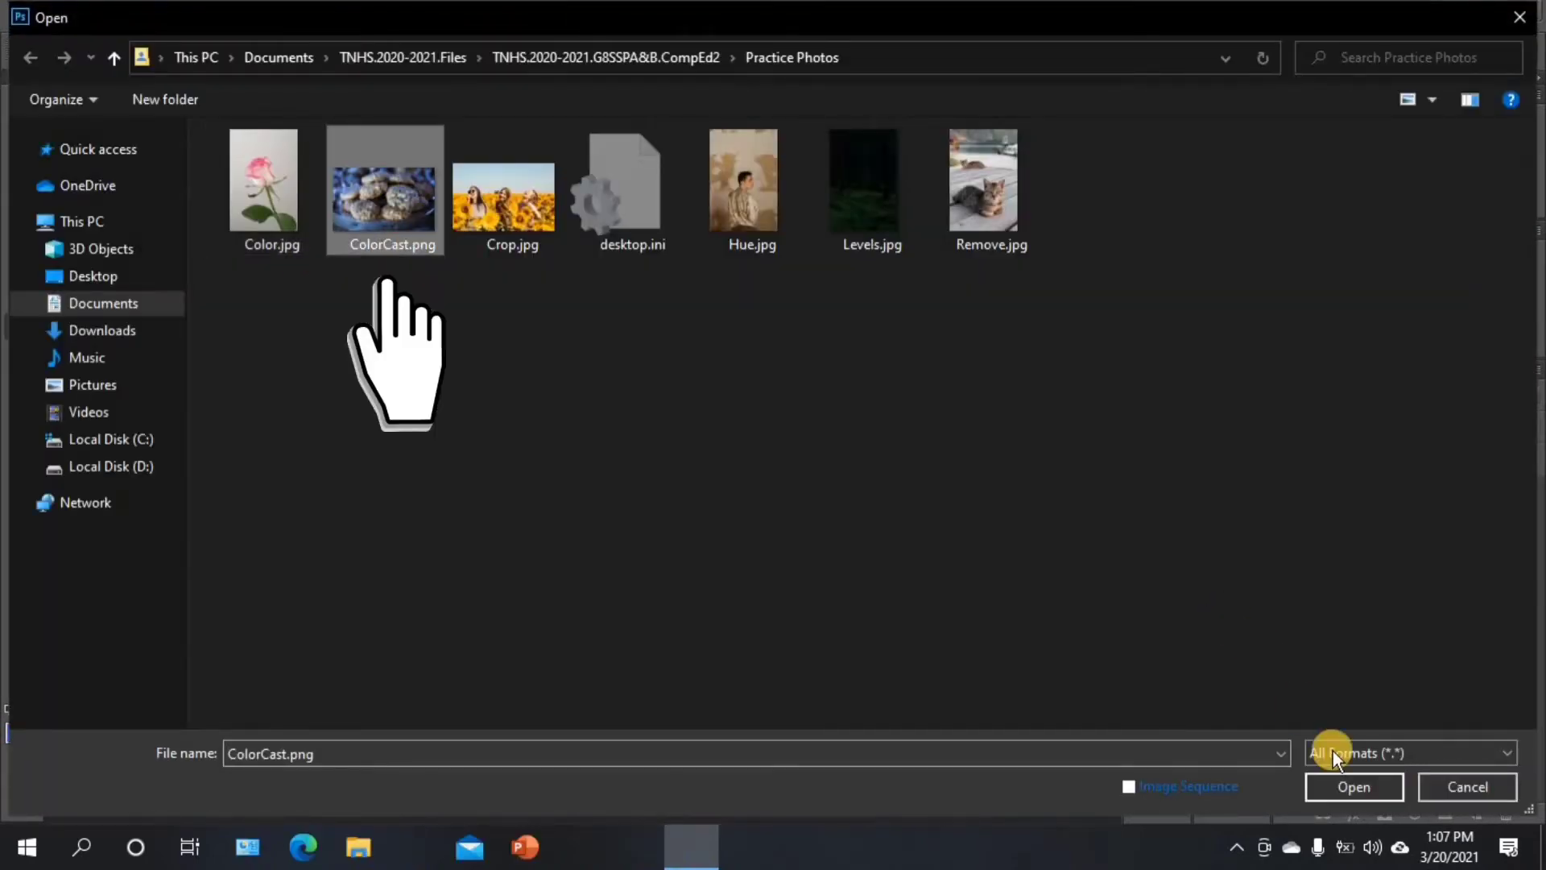
{"action": "left_click", "coordinate": [1344, 773]}
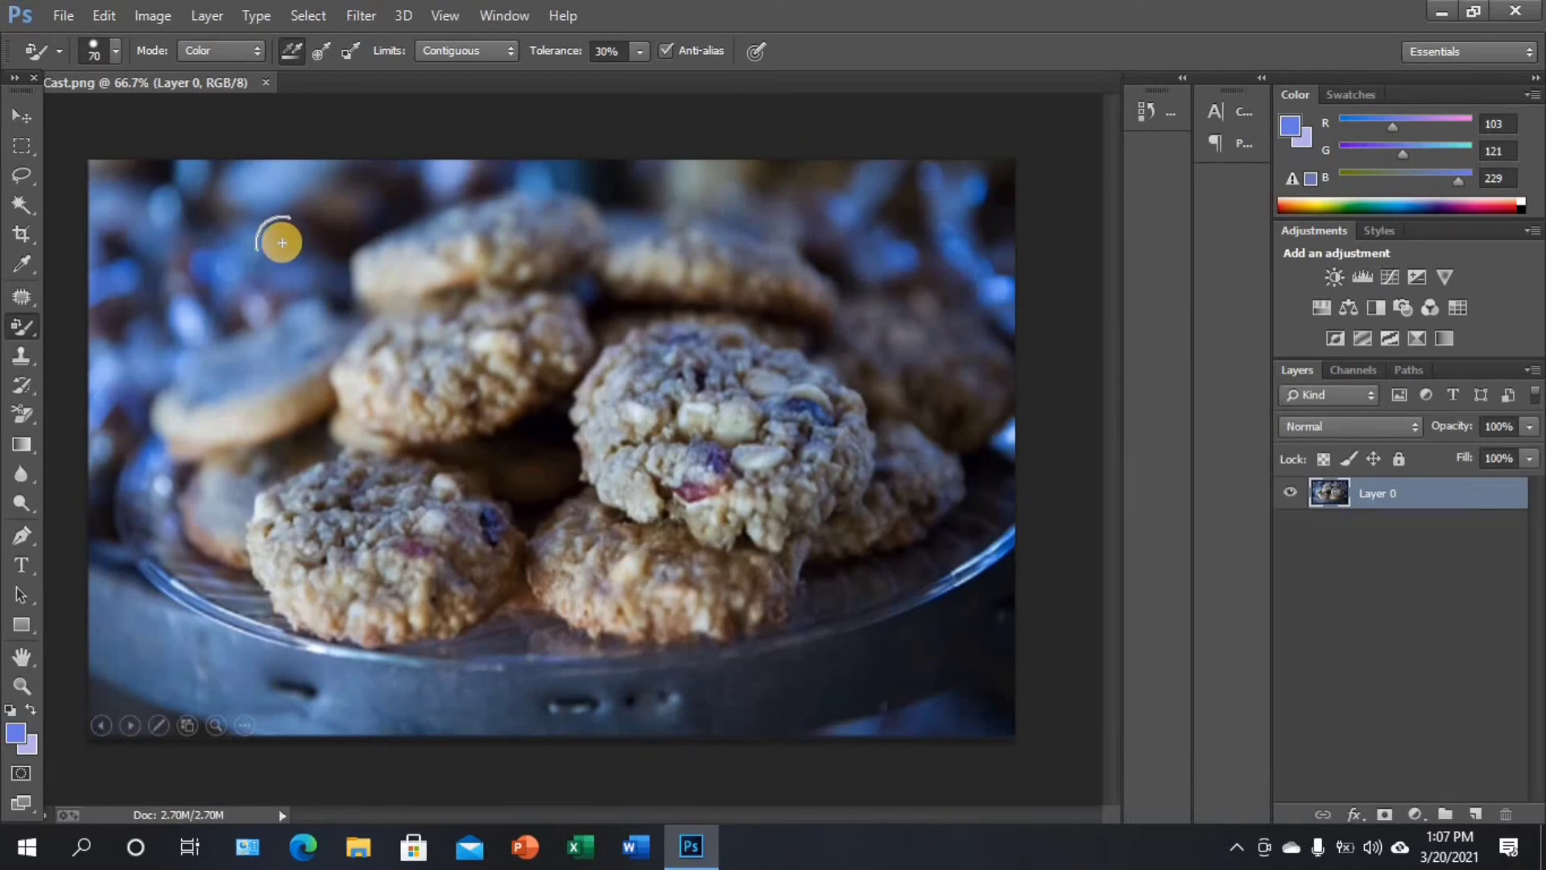
Add a Levels adjustment layer above the cookie photo with Normal mode and 100% opacity
{"action": "left_click", "coordinate": [204, 19]}
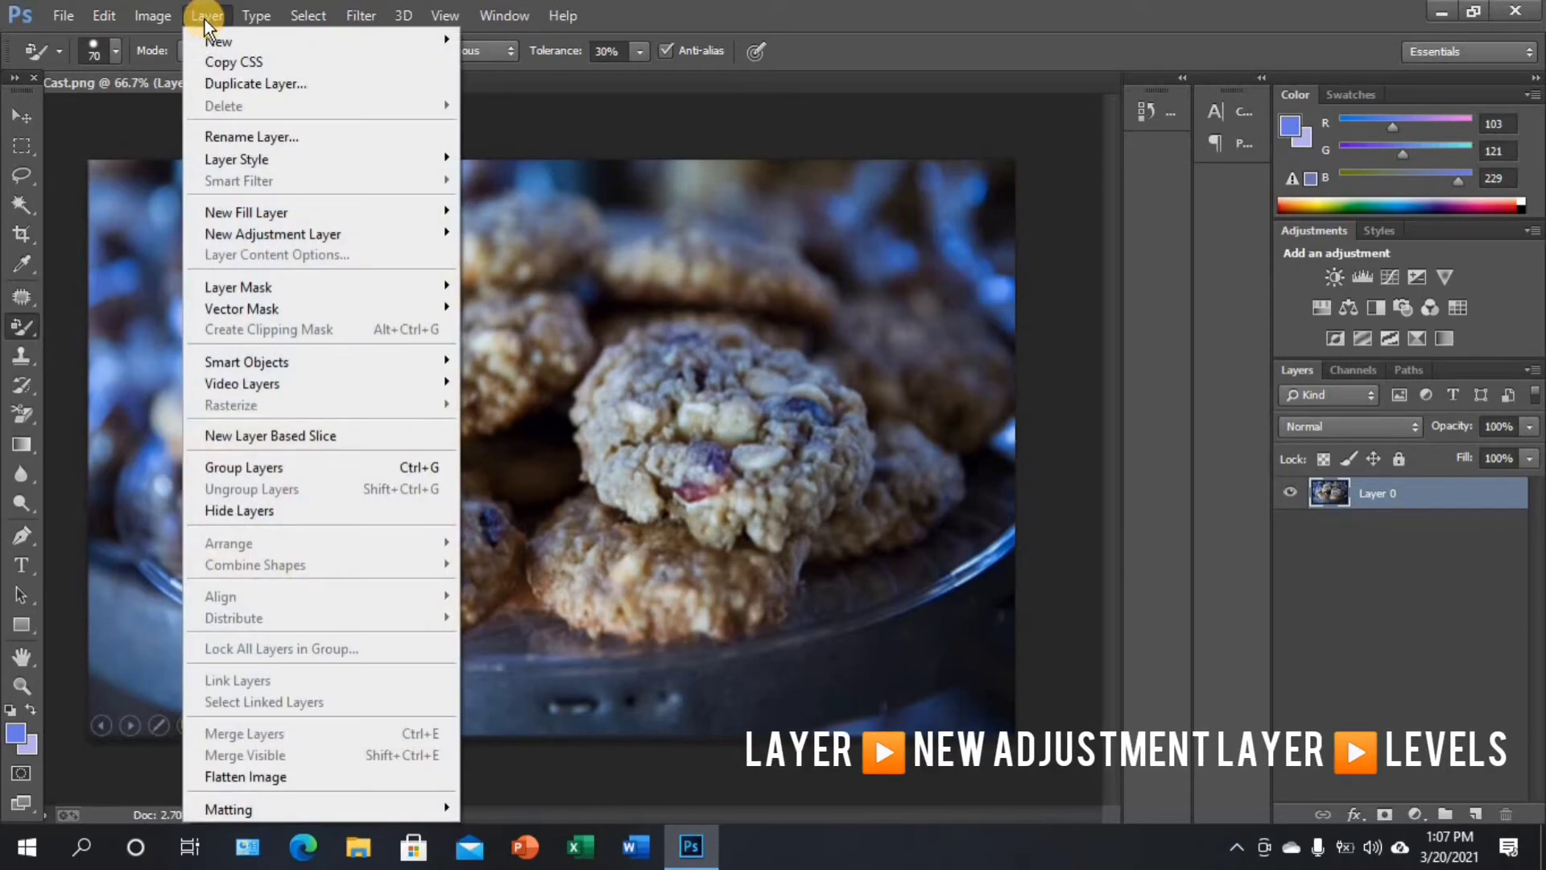
{"action": "mouse_move", "coordinate": [210, 21]}
{"action": "mouse_move", "coordinate": [283, 234]}
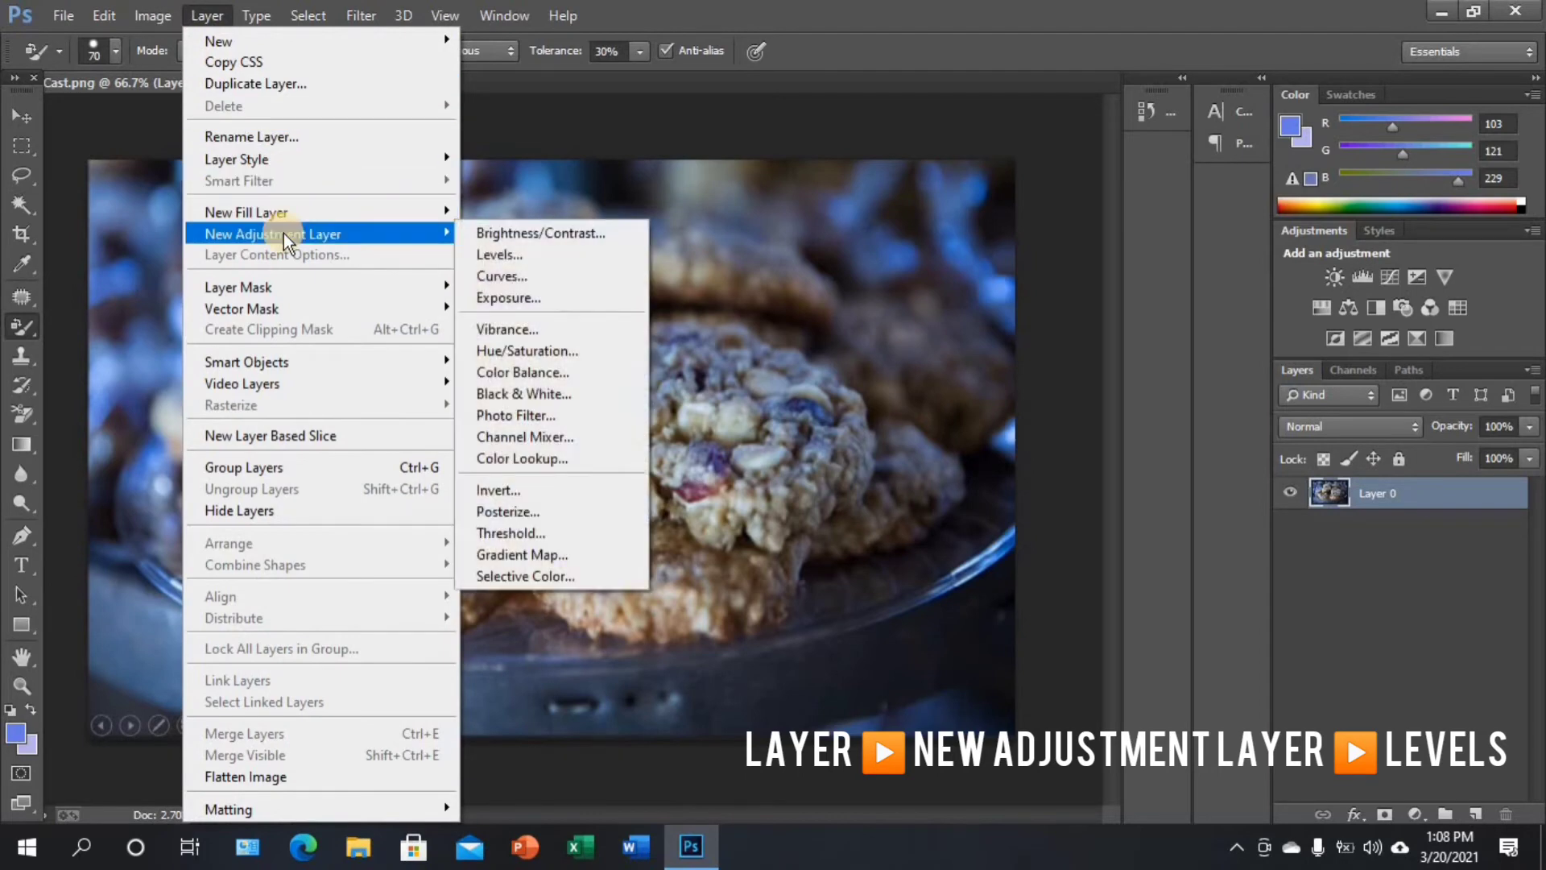
{"action": "left_click", "coordinate": [504, 253]}
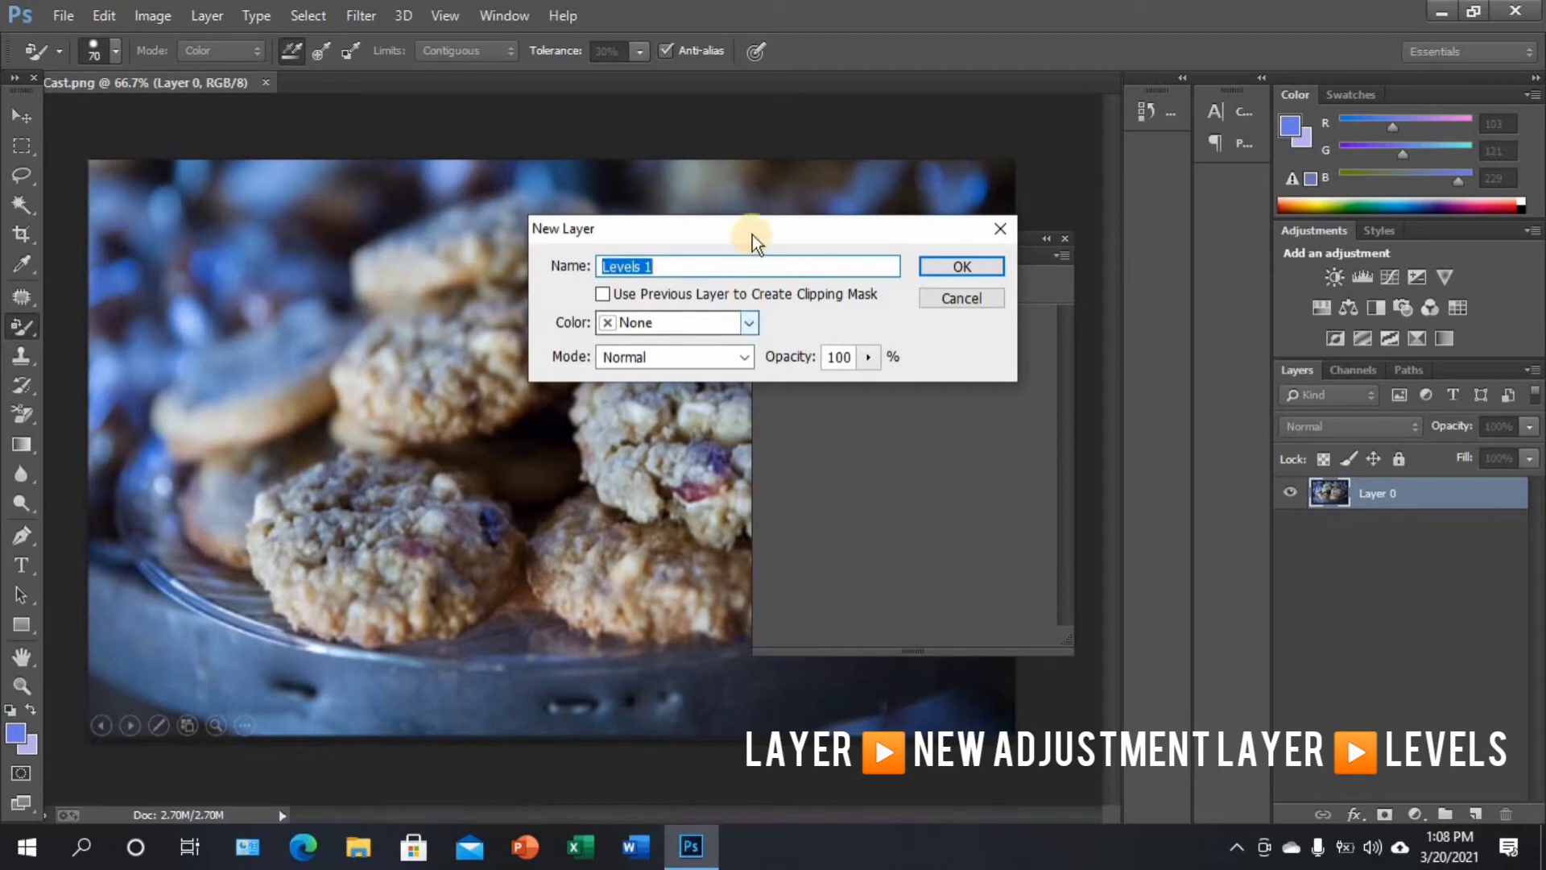
{"action": "left_click_drag", "start_coordinate": [752, 234], "coordinate": [685, 224]}
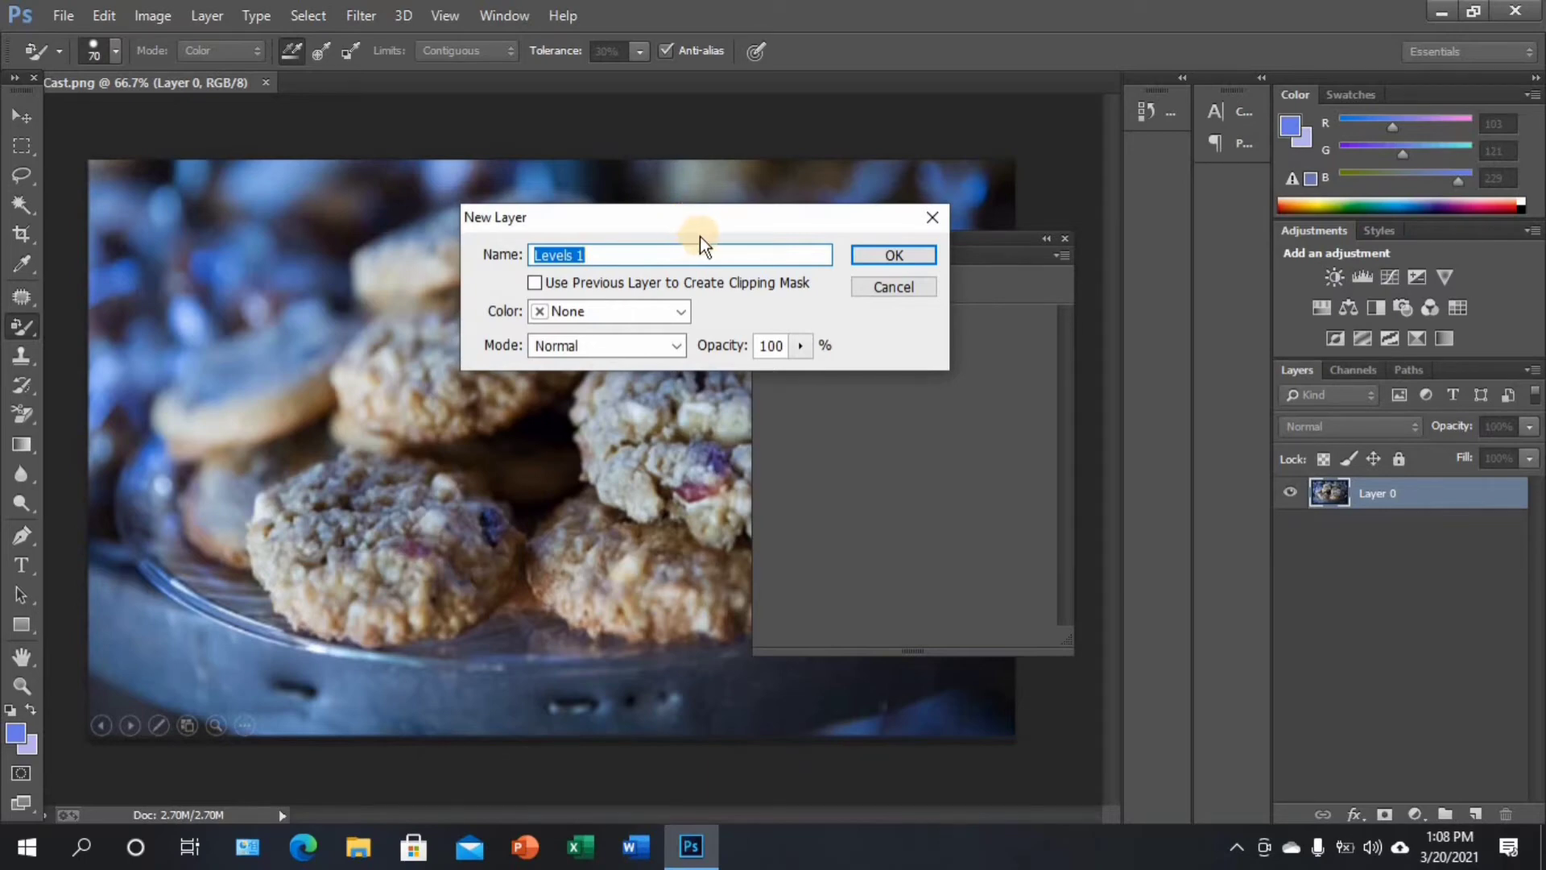
{"action": "left_click", "coordinate": [894, 255]}
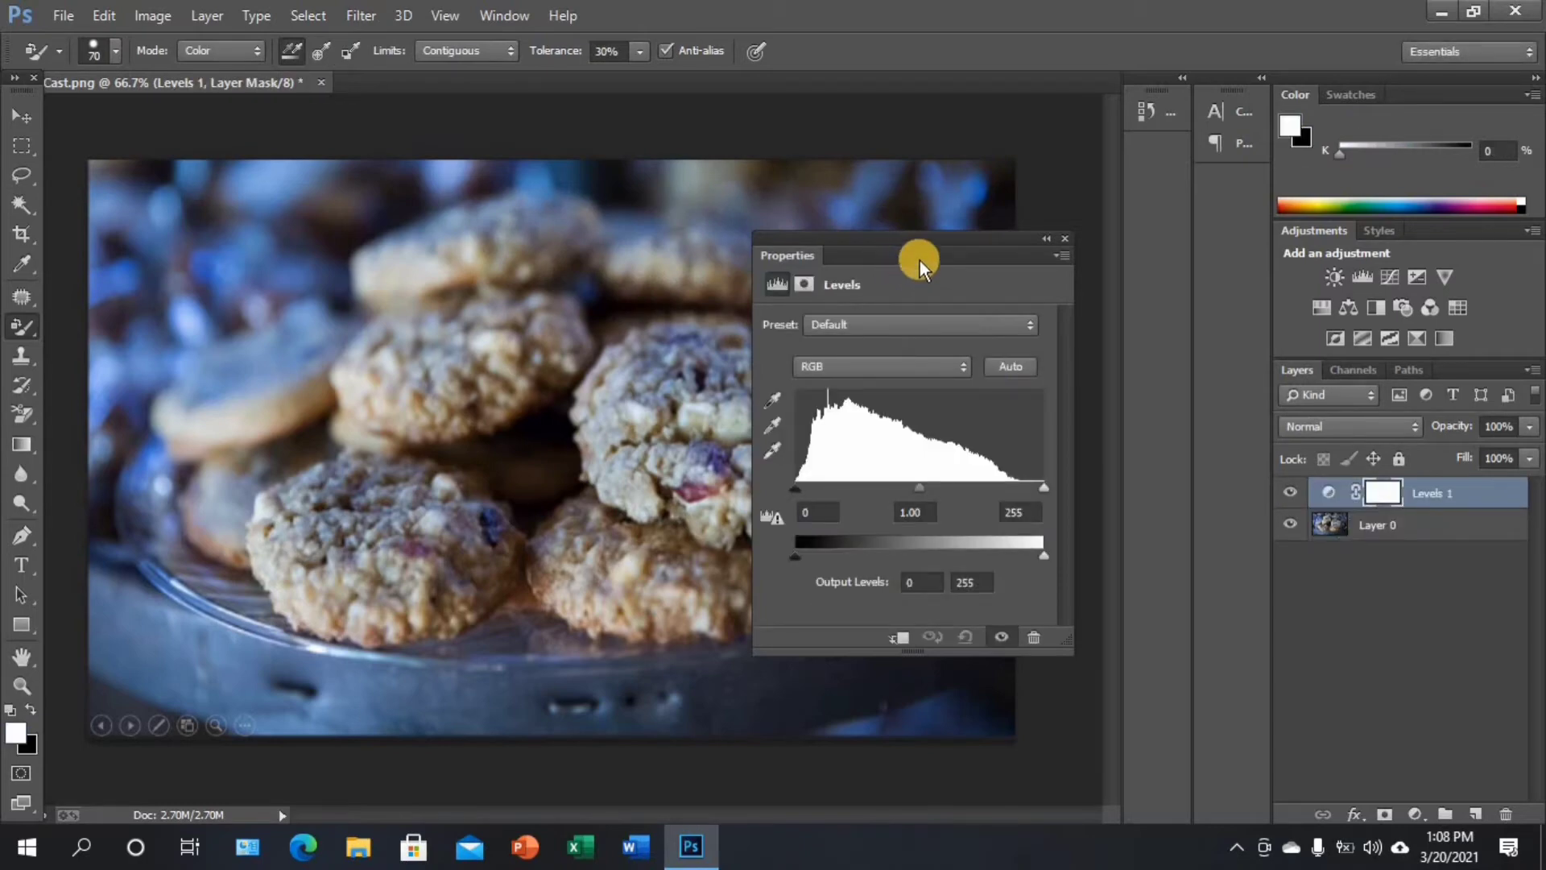
Remove the blue color cast by sampling the gray point on the gray tray below the cookies
{"action": "left_click_drag", "start_coordinate": [939, 240], "coordinate": [930, 215]}
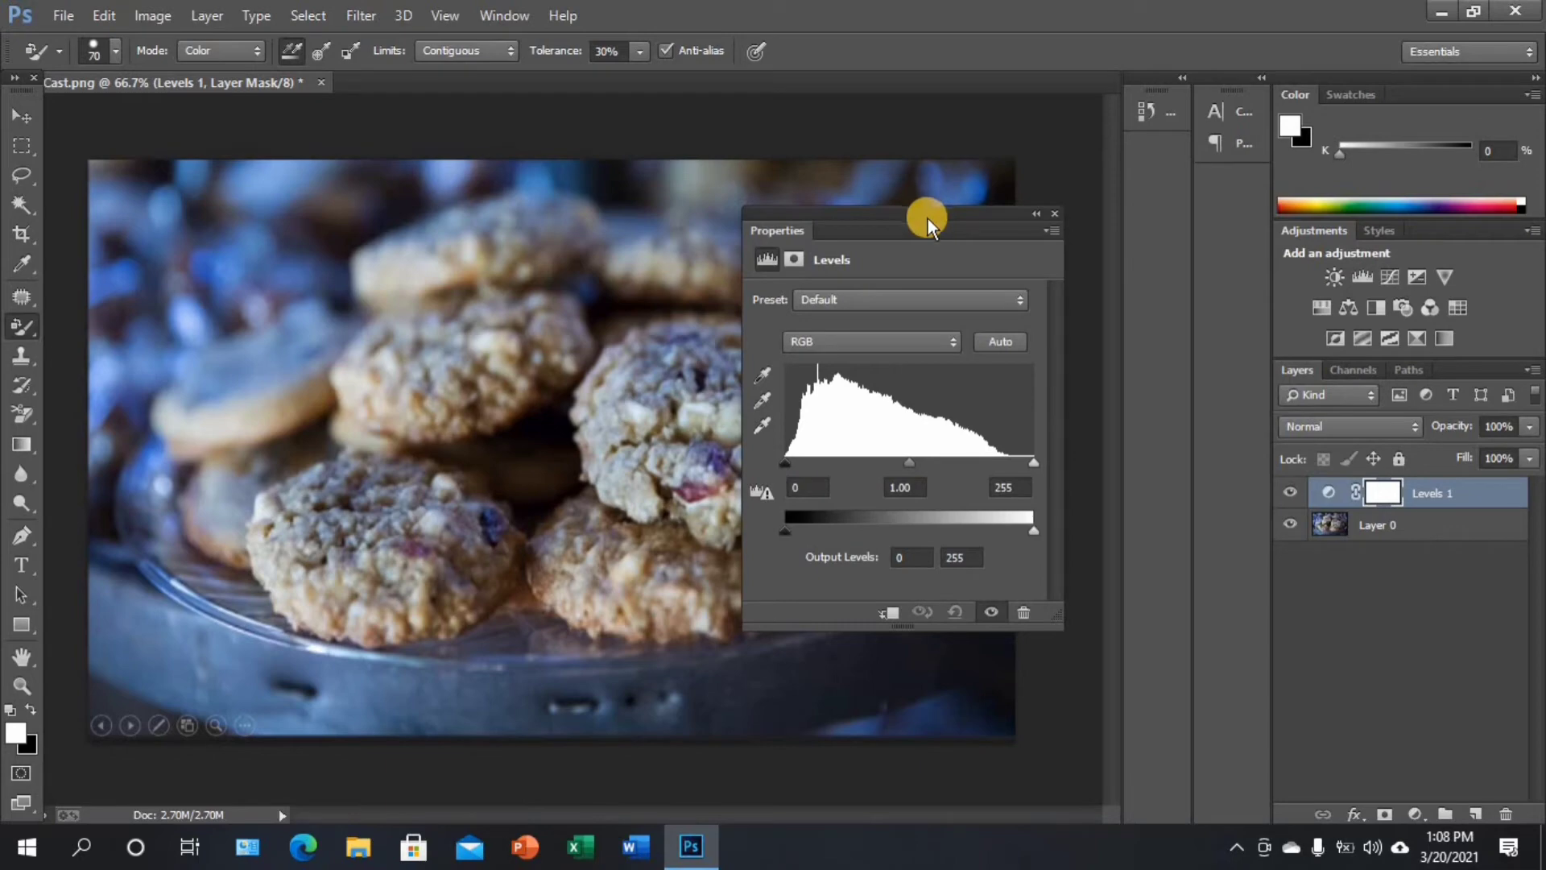
{"action": "left_click_drag", "start_coordinate": [927, 214], "coordinate": [892, 190]}
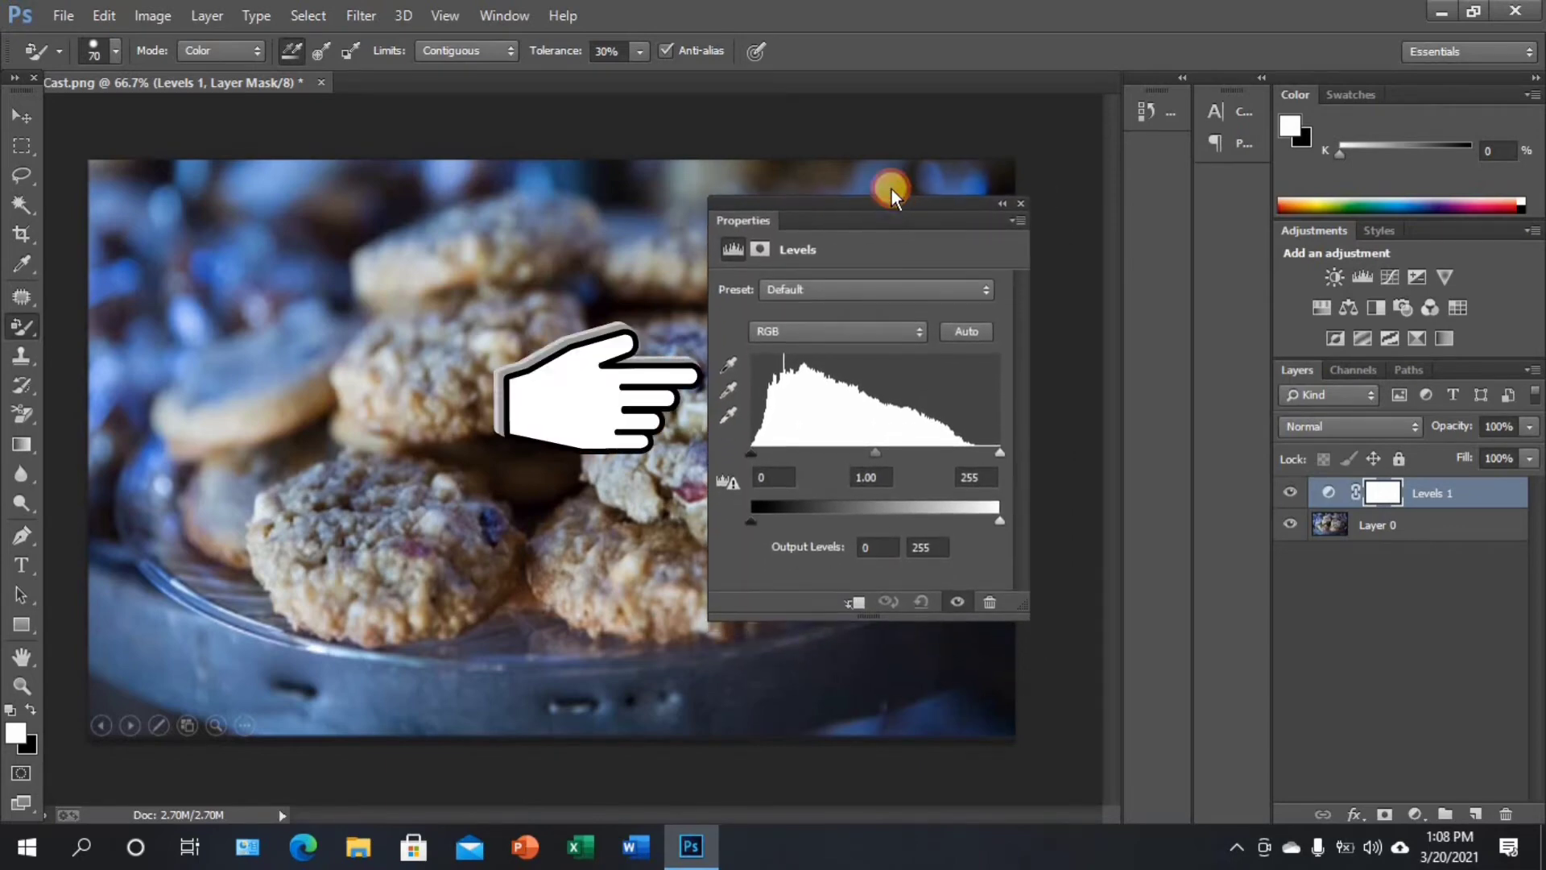
{"action": "left_click", "coordinate": [718, 372]}
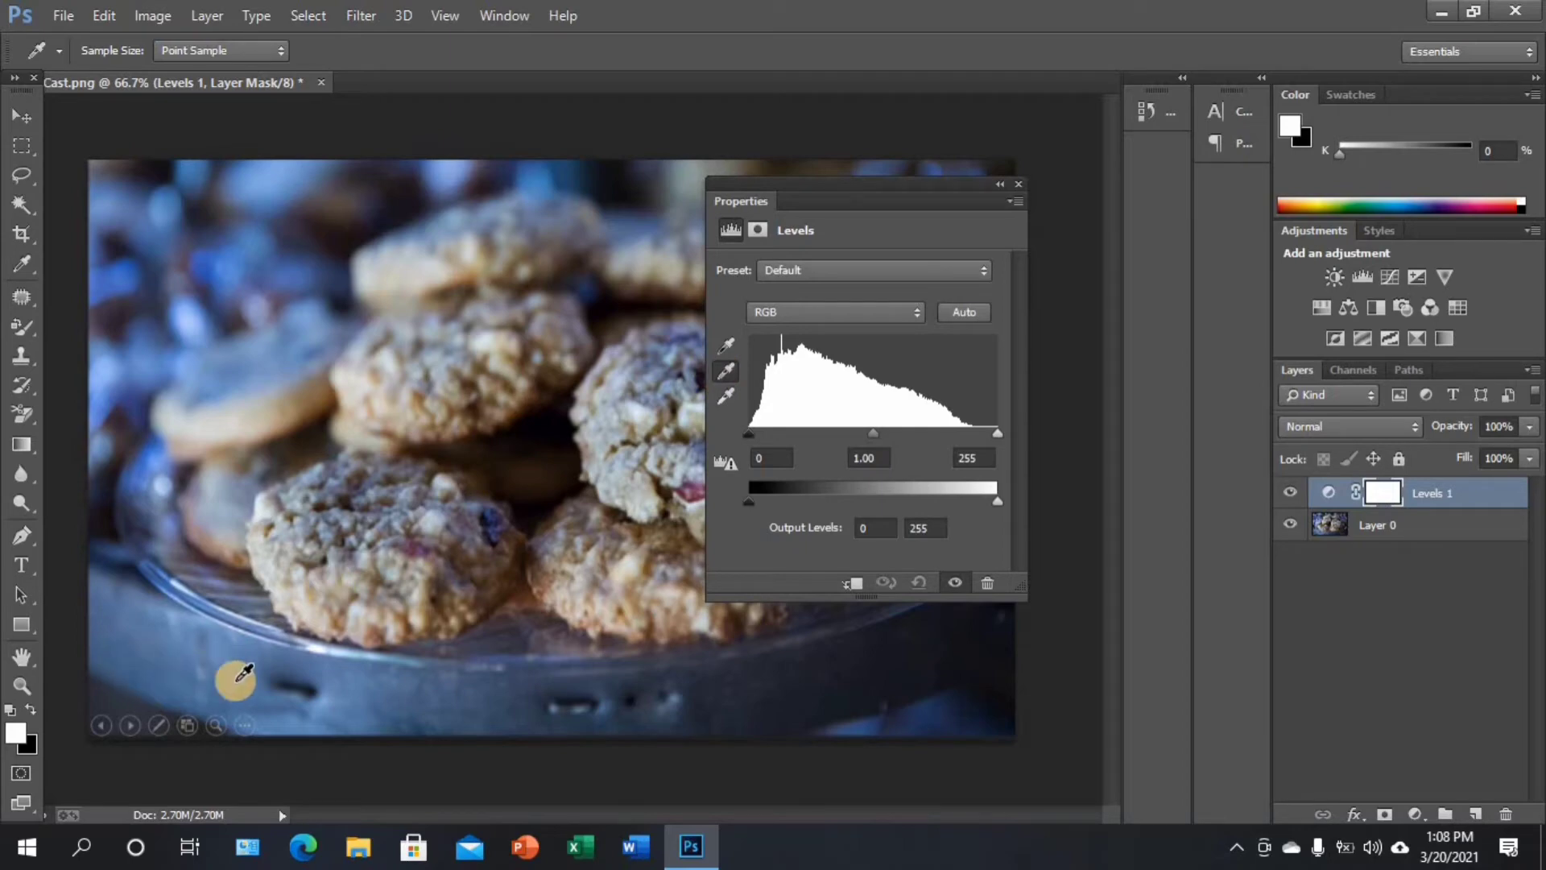
{"action": "left_click", "coordinate": [150, 663]}
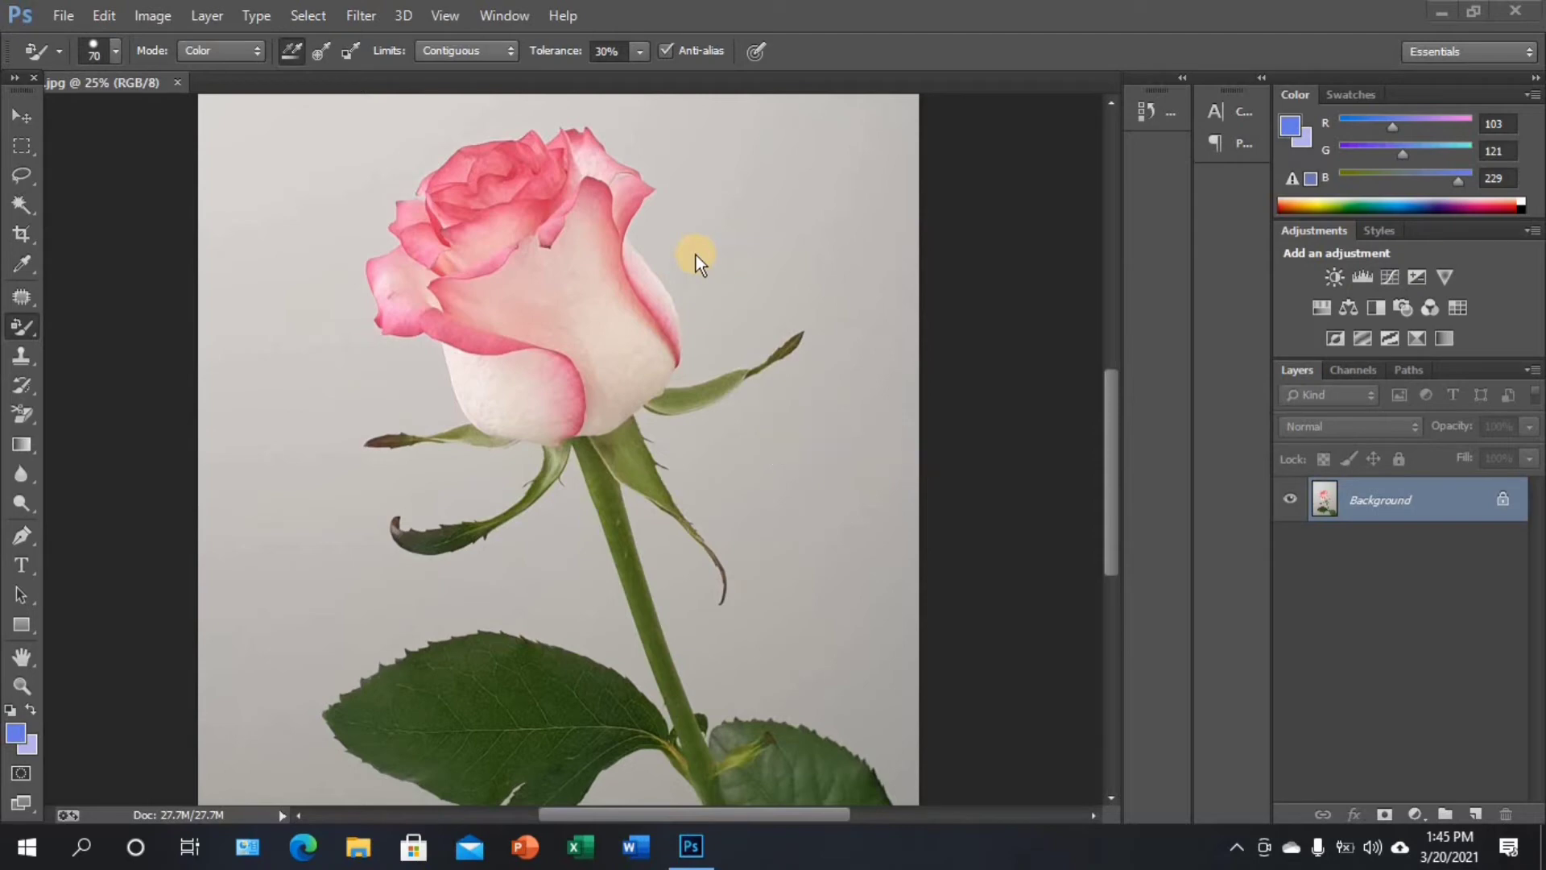
Choose the Color Replacement tool and set the foreground color to light blue a3c5f3
{"action": "right_click", "coordinate": [26, 322]}
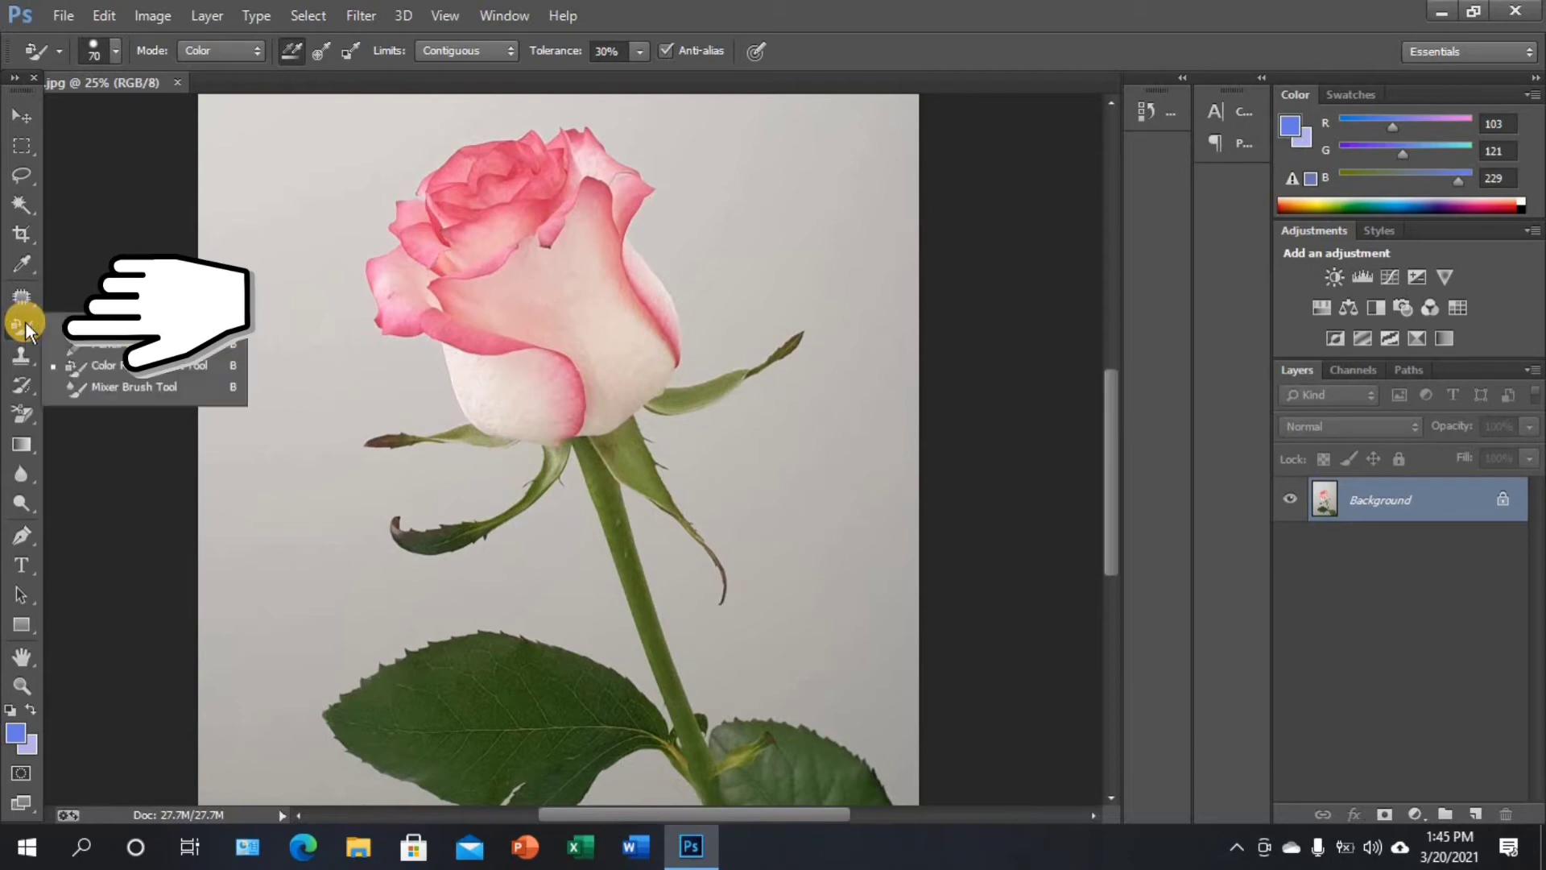
{"action": "left_click", "coordinate": [187, 366]}
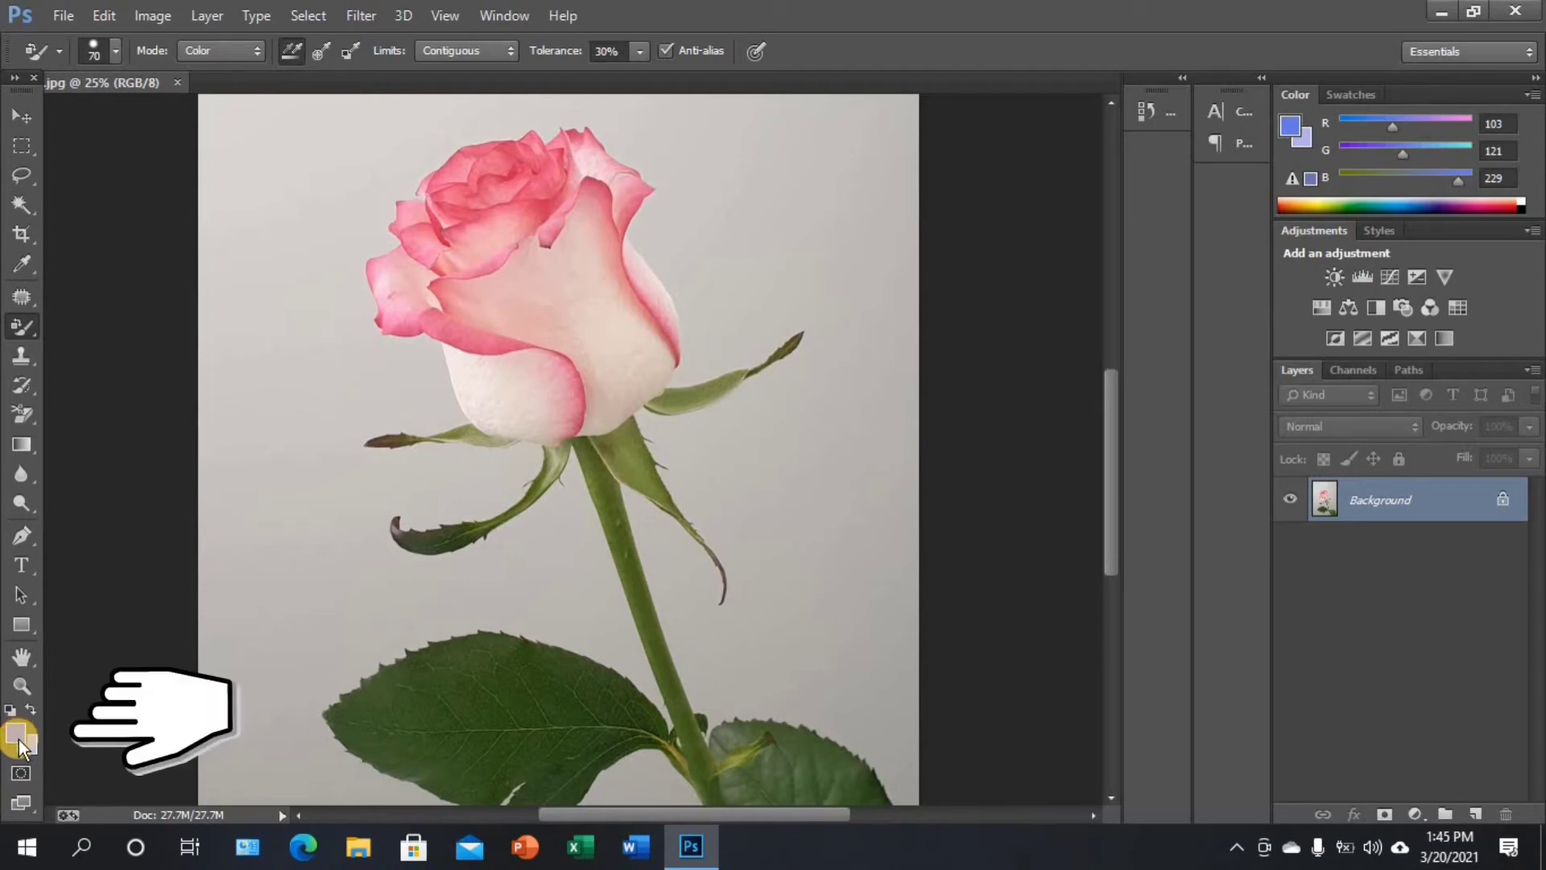
{"action": "left_click", "coordinate": [16, 735]}
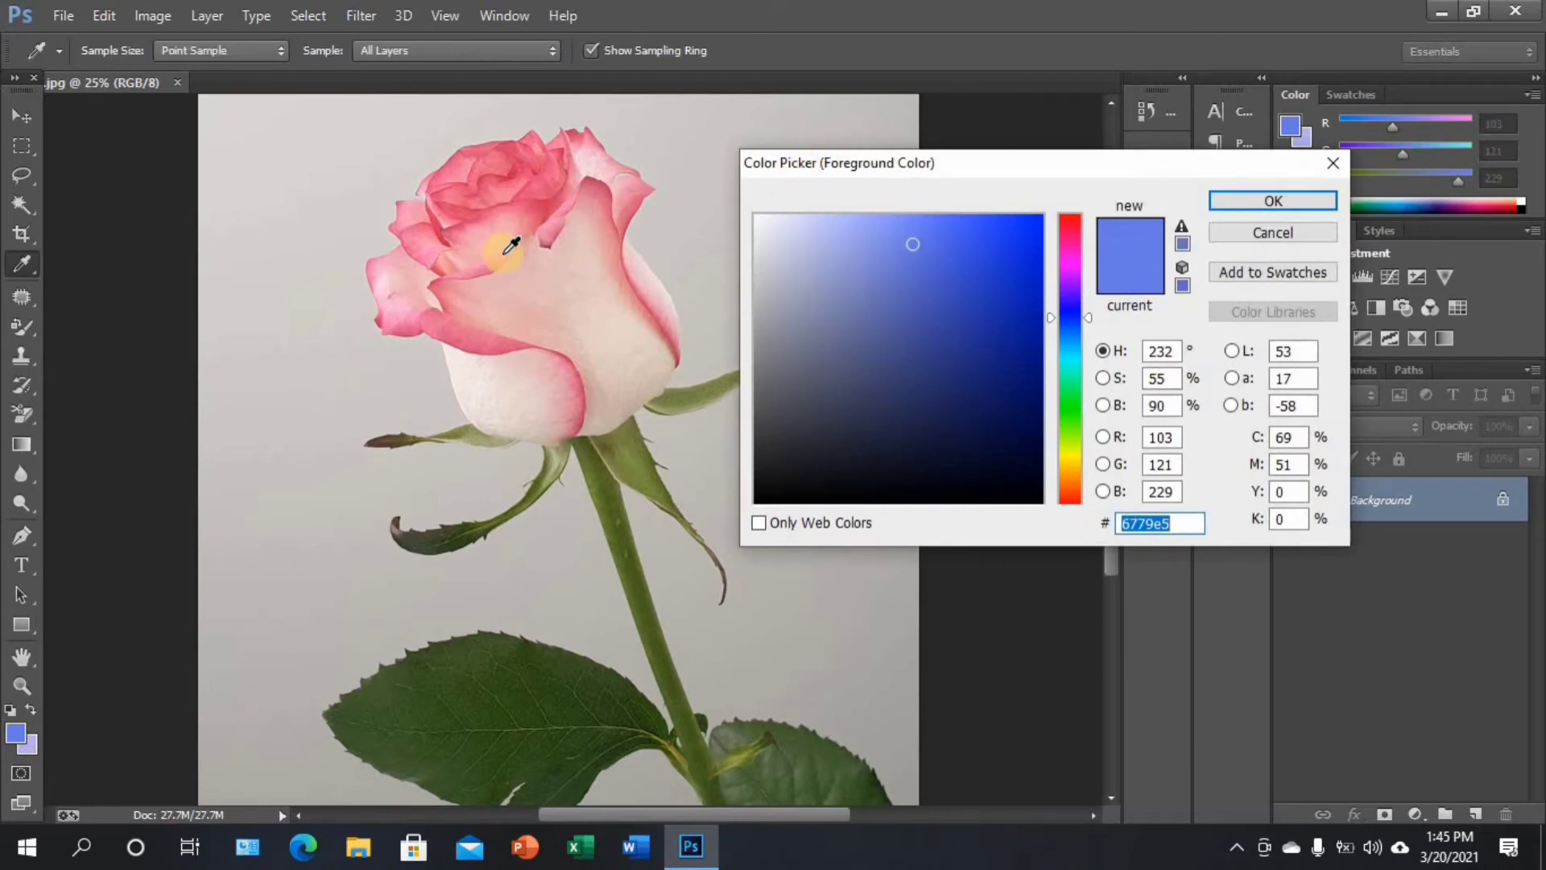
{"action": "left_click", "coordinate": [513, 212]}
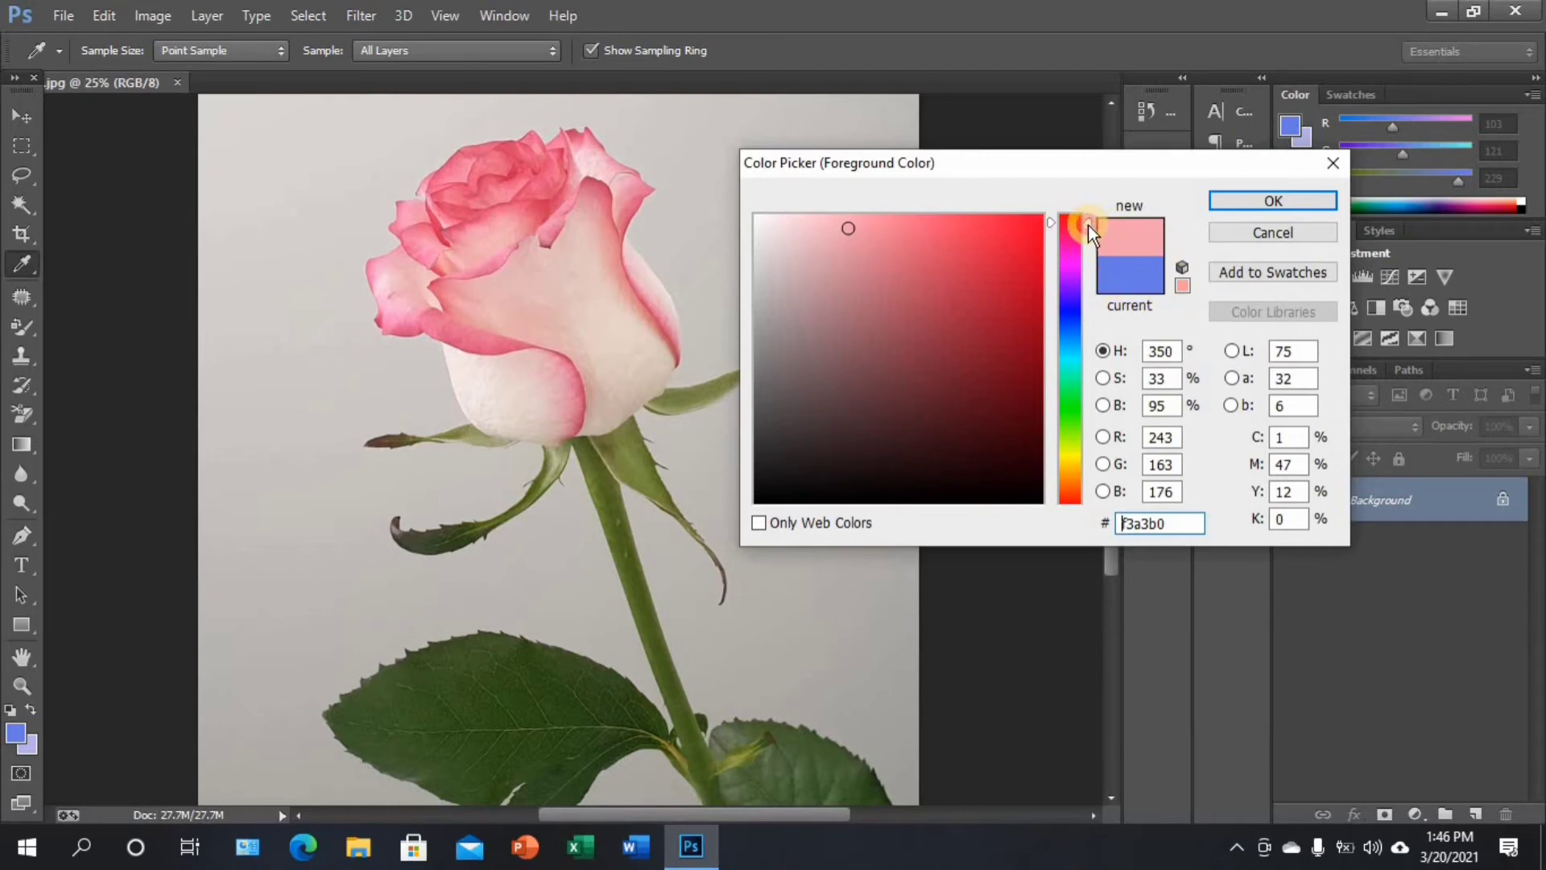
{"action": "left_click_drag", "start_coordinate": [1089, 225], "coordinate": [1091, 336]}
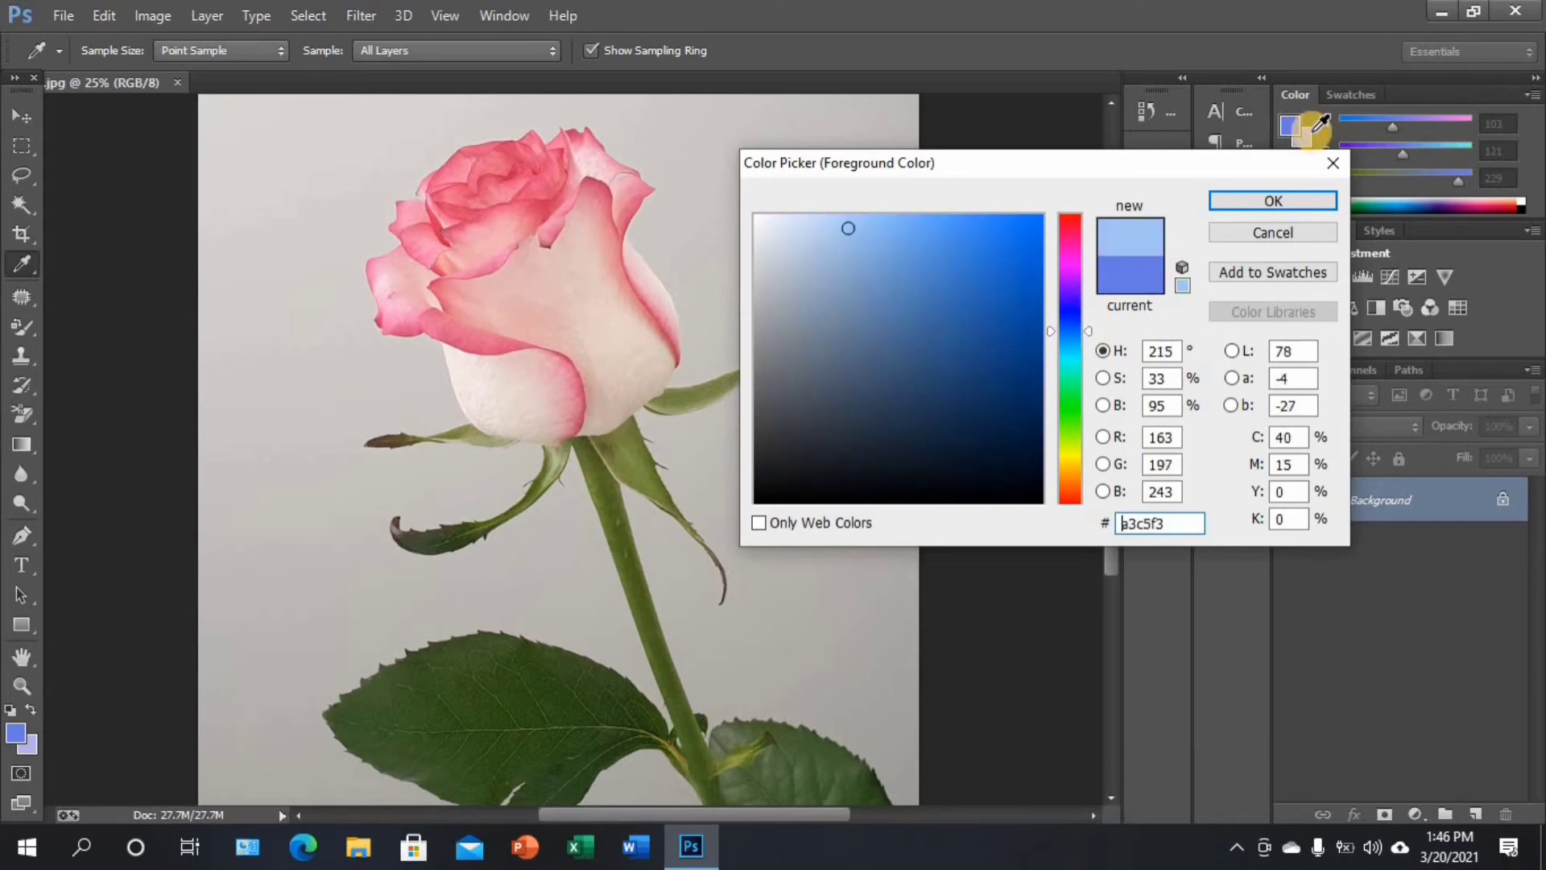
{"action": "left_click", "coordinate": [1266, 203]}
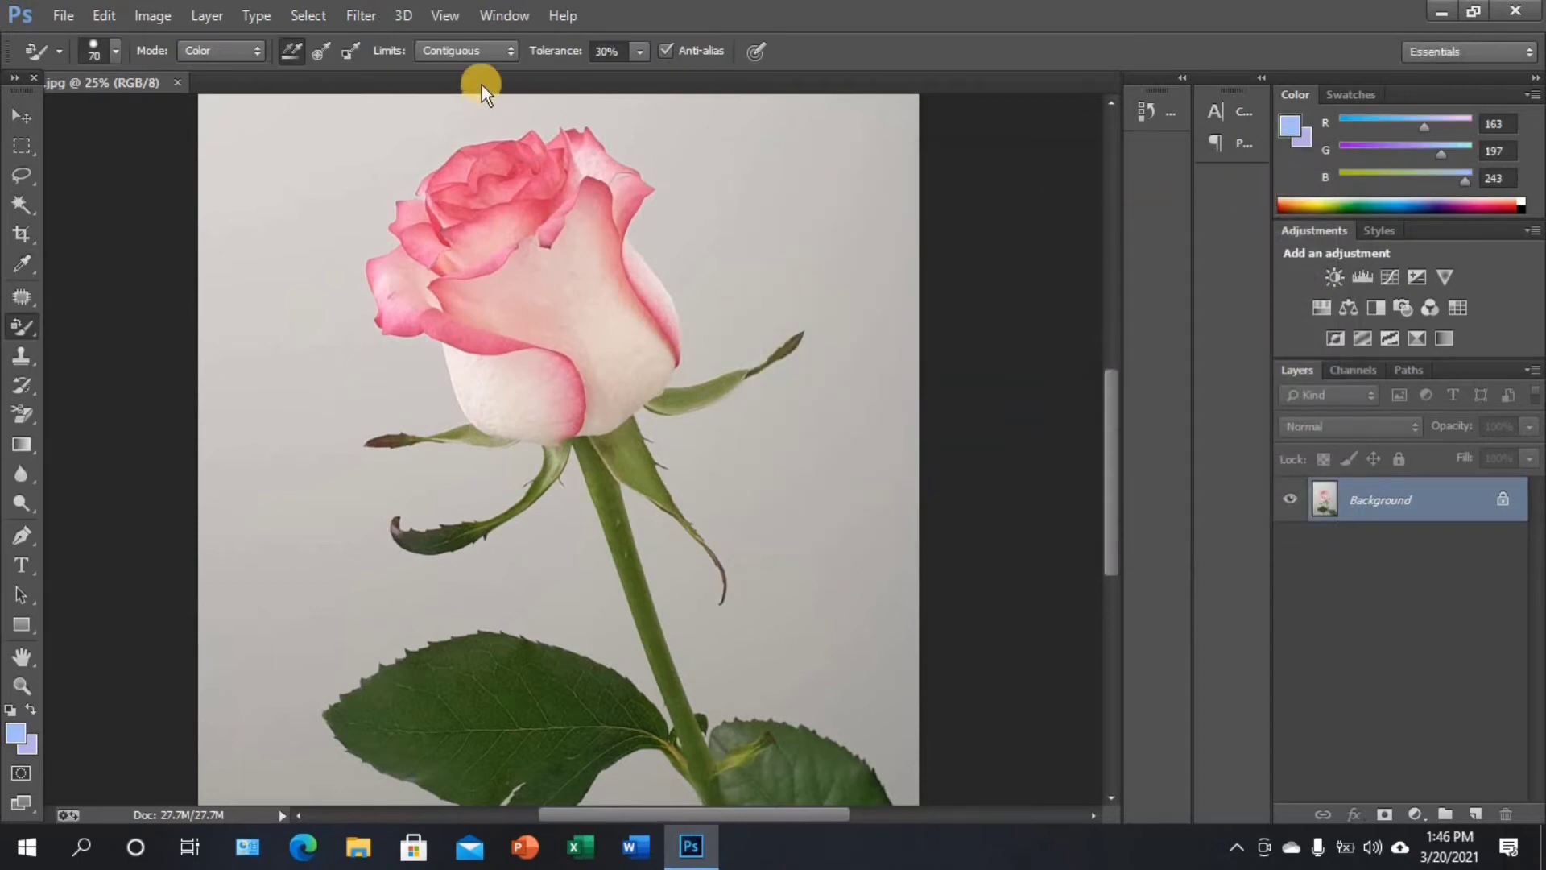
Paint over the rose's petals in light blue using continuous sampling and a 70 px brush
{"action": "left_click", "coordinate": [281, 54]}
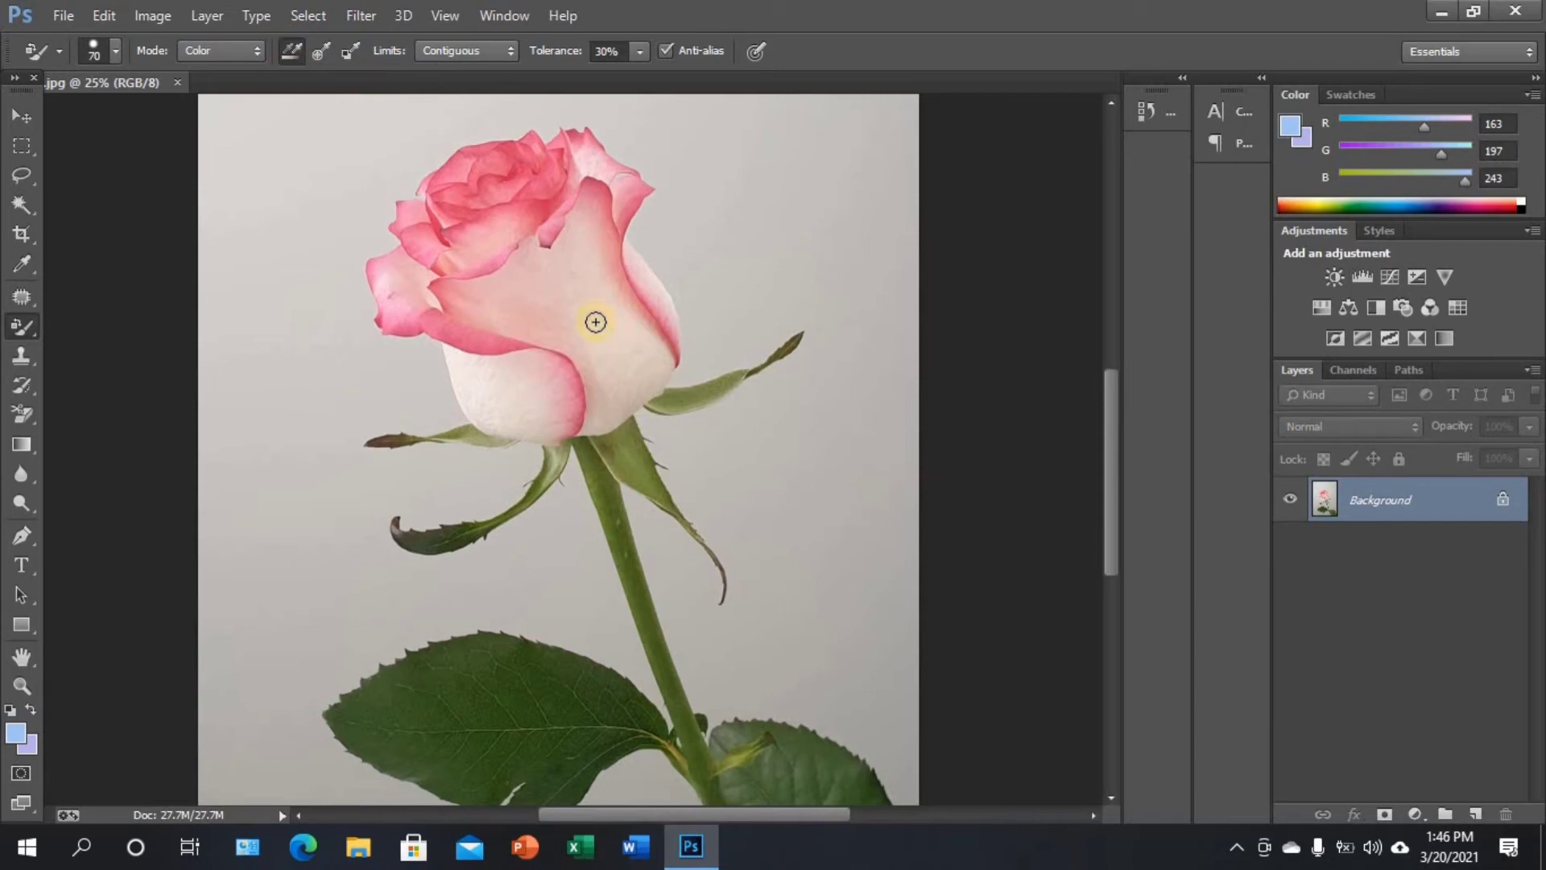
{"action": "mouse_move", "coordinate": [485, 282]}
{"action": "left_mouse_down"}
{"action": "mouse_move", "coordinate": [493, 344]}
{"action": "mouse_move", "coordinate": [513, 248]}
{"action": "mouse_move", "coordinate": [528, 293]}
{"action": "mouse_move", "coordinate": [526, 251]}
{"action": "mouse_move", "coordinate": [544, 272]}
{"action": "mouse_move", "coordinate": [540, 221]}
{"action": "mouse_move", "coordinate": [558, 281]}
{"action": "mouse_move", "coordinate": [556, 225]}
{"action": "mouse_move", "coordinate": [572, 271]}
{"action": "mouse_move", "coordinate": [571, 235]}
{"action": "mouse_move", "coordinate": [571, 299]}
{"action": "mouse_move", "coordinate": [588, 229]}
{"action": "mouse_move", "coordinate": [585, 318]}
{"action": "mouse_move", "coordinate": [598, 255]}
{"action": "mouse_move", "coordinate": [592, 315]}
{"action": "mouse_move", "coordinate": [599, 269]}
{"action": "mouse_move", "coordinate": [619, 322]}
{"action": "mouse_move", "coordinate": [646, 290]}
{"action": "mouse_move", "coordinate": [659, 357]}
{"action": "mouse_move", "coordinate": [594, 352]}
{"action": "mouse_move", "coordinate": [546, 298]}
{"action": "mouse_move", "coordinate": [533, 337]}
{"action": "mouse_move", "coordinate": [495, 324]}
{"action": "mouse_move", "coordinate": [619, 370]}
{"action": "mouse_move", "coordinate": [527, 378]}
{"action": "mouse_move", "coordinate": [526, 345]}
{"action": "mouse_move", "coordinate": [636, 358]}
{"action": "mouse_move", "coordinate": [633, 386]}
{"action": "mouse_move", "coordinate": [591, 399]}
{"action": "mouse_move", "coordinate": [525, 346]}
{"action": "mouse_move", "coordinate": [504, 353]}
{"action": "mouse_move", "coordinate": [464, 255]}
{"action": "mouse_move", "coordinate": [480, 210]}
{"action": "mouse_move", "coordinate": [438, 264]}
{"action": "mouse_move", "coordinate": [462, 306]}
{"action": "mouse_move", "coordinate": [440, 365]}
{"action": "mouse_move", "coordinate": [490, 322]}
{"action": "mouse_move", "coordinate": [504, 390]}
{"action": "mouse_move", "coordinate": [531, 359]}
{"action": "mouse_move", "coordinate": [528, 383]}
{"action": "mouse_move", "coordinate": [528, 325]}
{"action": "left_mouse_up"}
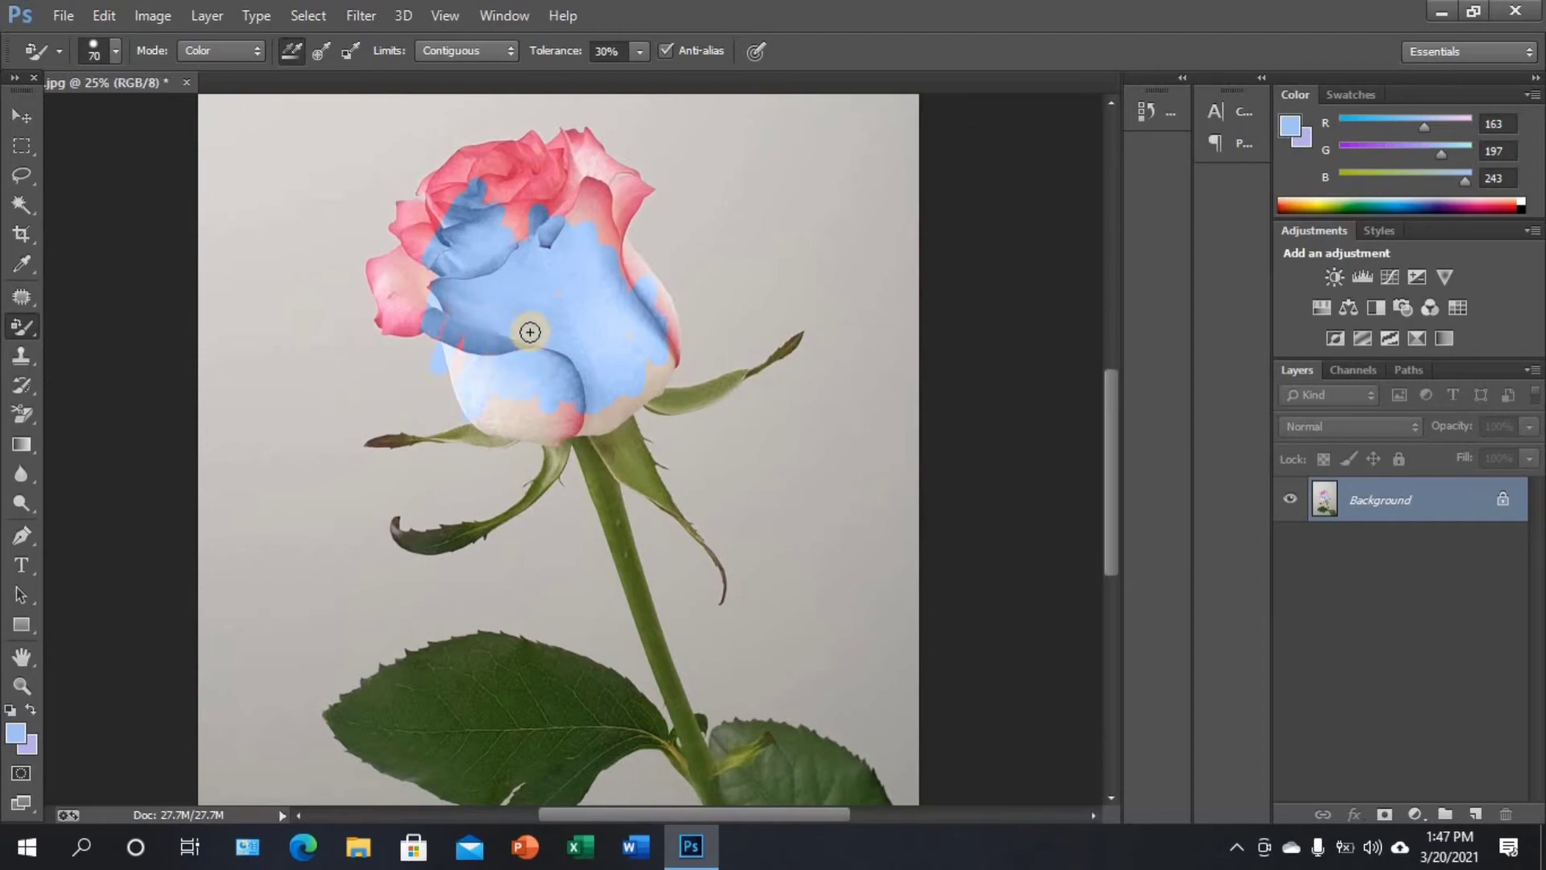
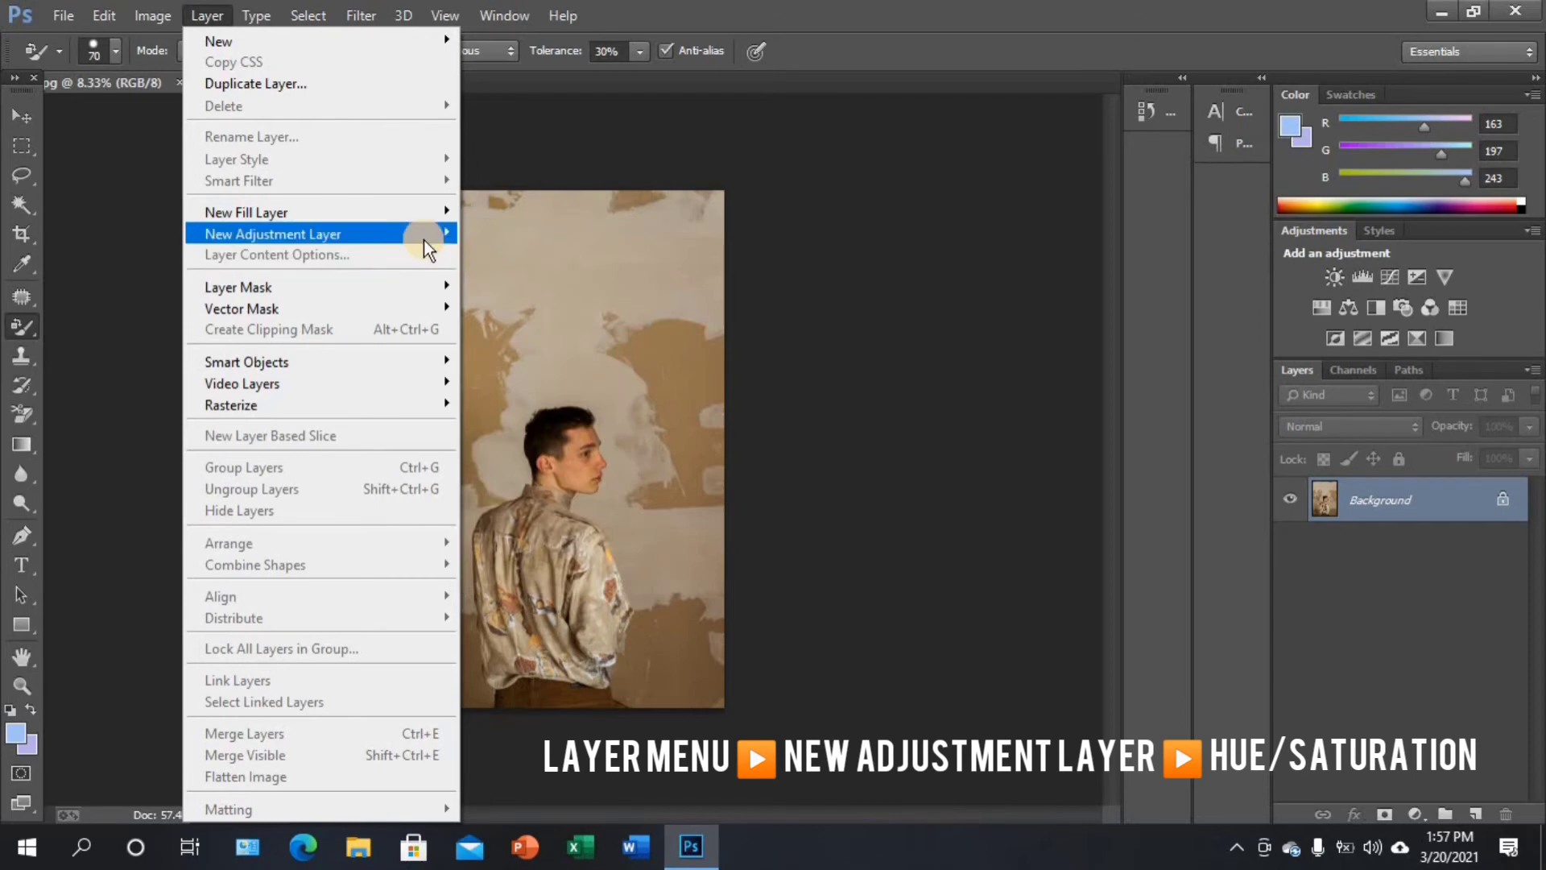
Add a Hue/Saturation adjustment layer above the portrait photo, with hue +2, lightness +2 and increased saturation
{"action": "mouse_move", "coordinate": [423, 237]}
{"action": "left_click", "coordinate": [531, 352]}
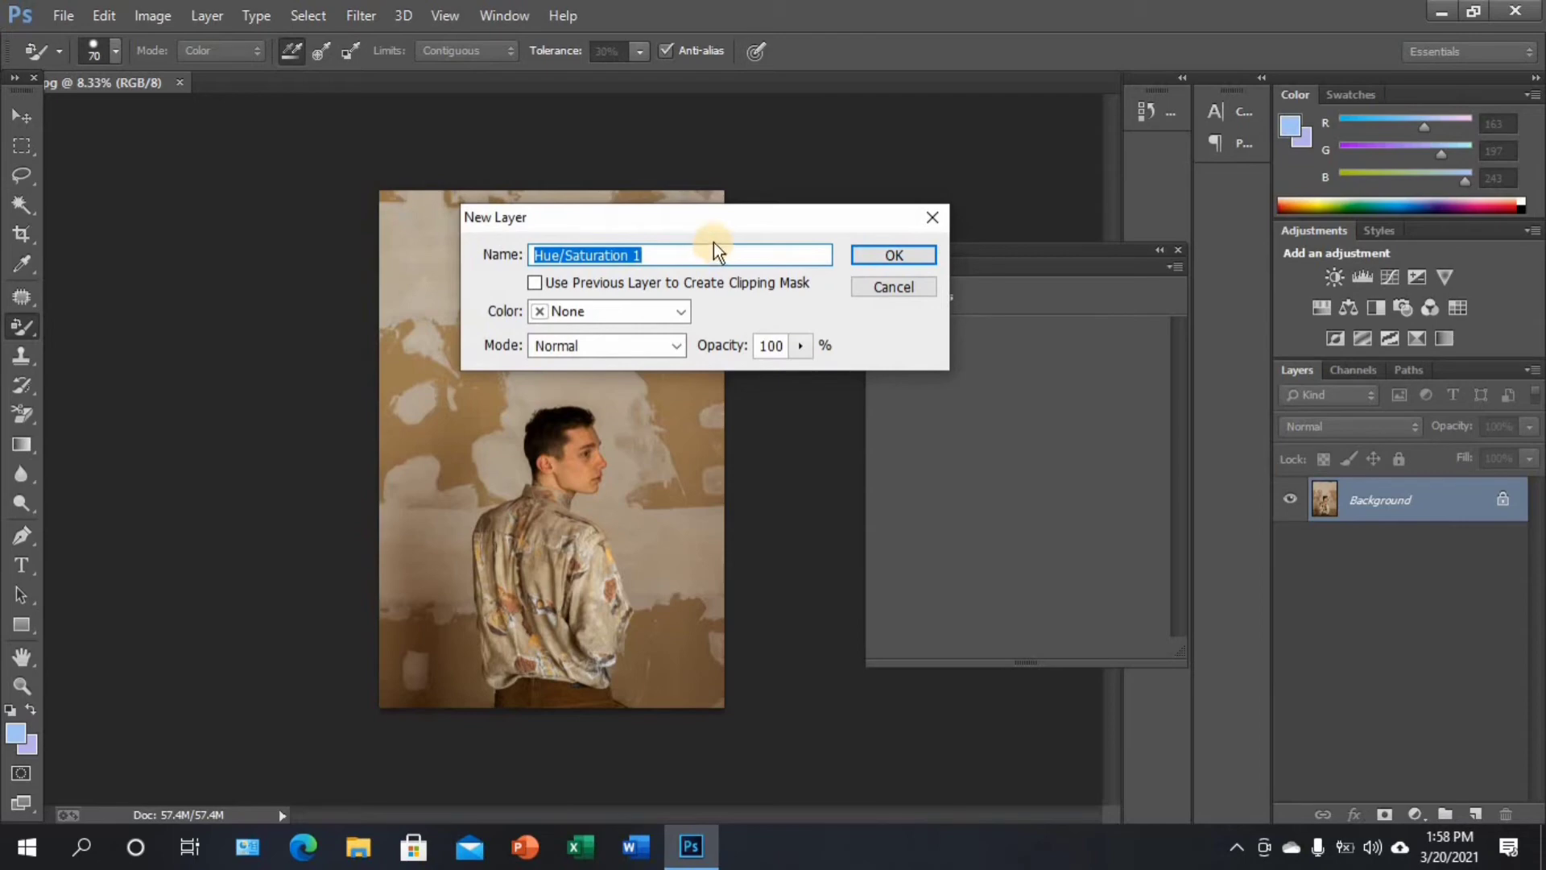
{"action": "left_click", "coordinate": [885, 255]}
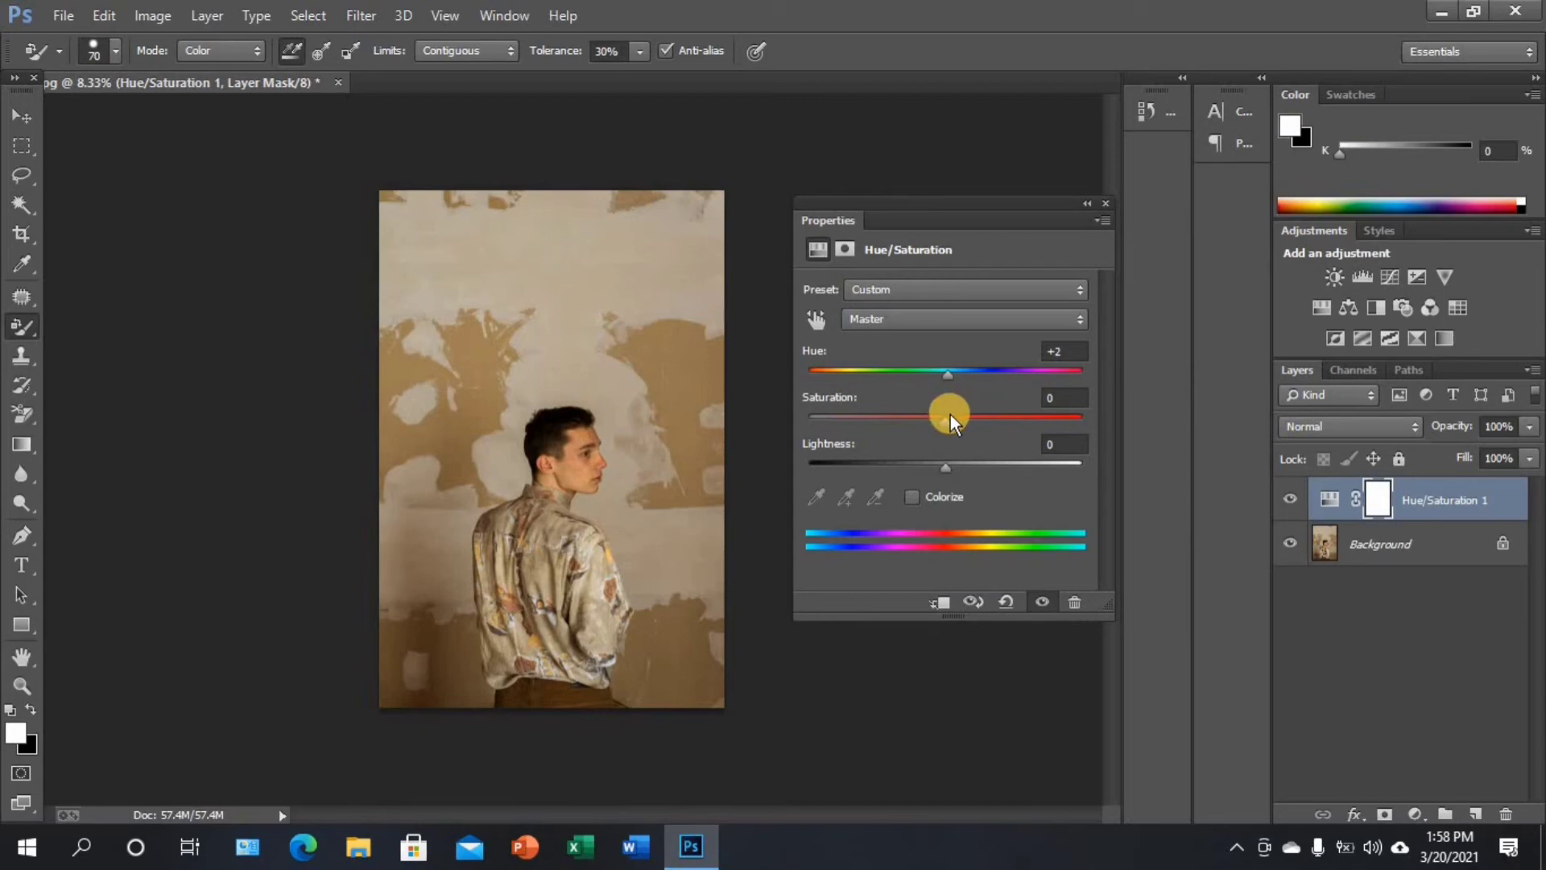
{"action": "mouse_move", "coordinate": [946, 380]}
{"action": "left_mouse_down"}
{"action": "mouse_move", "coordinate": [885, 378]}
{"action": "mouse_move", "coordinate": [989, 373]}
{"action": "mouse_move", "coordinate": [950, 372]}
{"action": "mouse_move", "coordinate": [969, 420]}
{"action": "mouse_move", "coordinate": [998, 421]}
{"action": "mouse_move", "coordinate": [959, 465]}
{"action": "mouse_move", "coordinate": [955, 399]}
{"action": "left_mouse_up"}
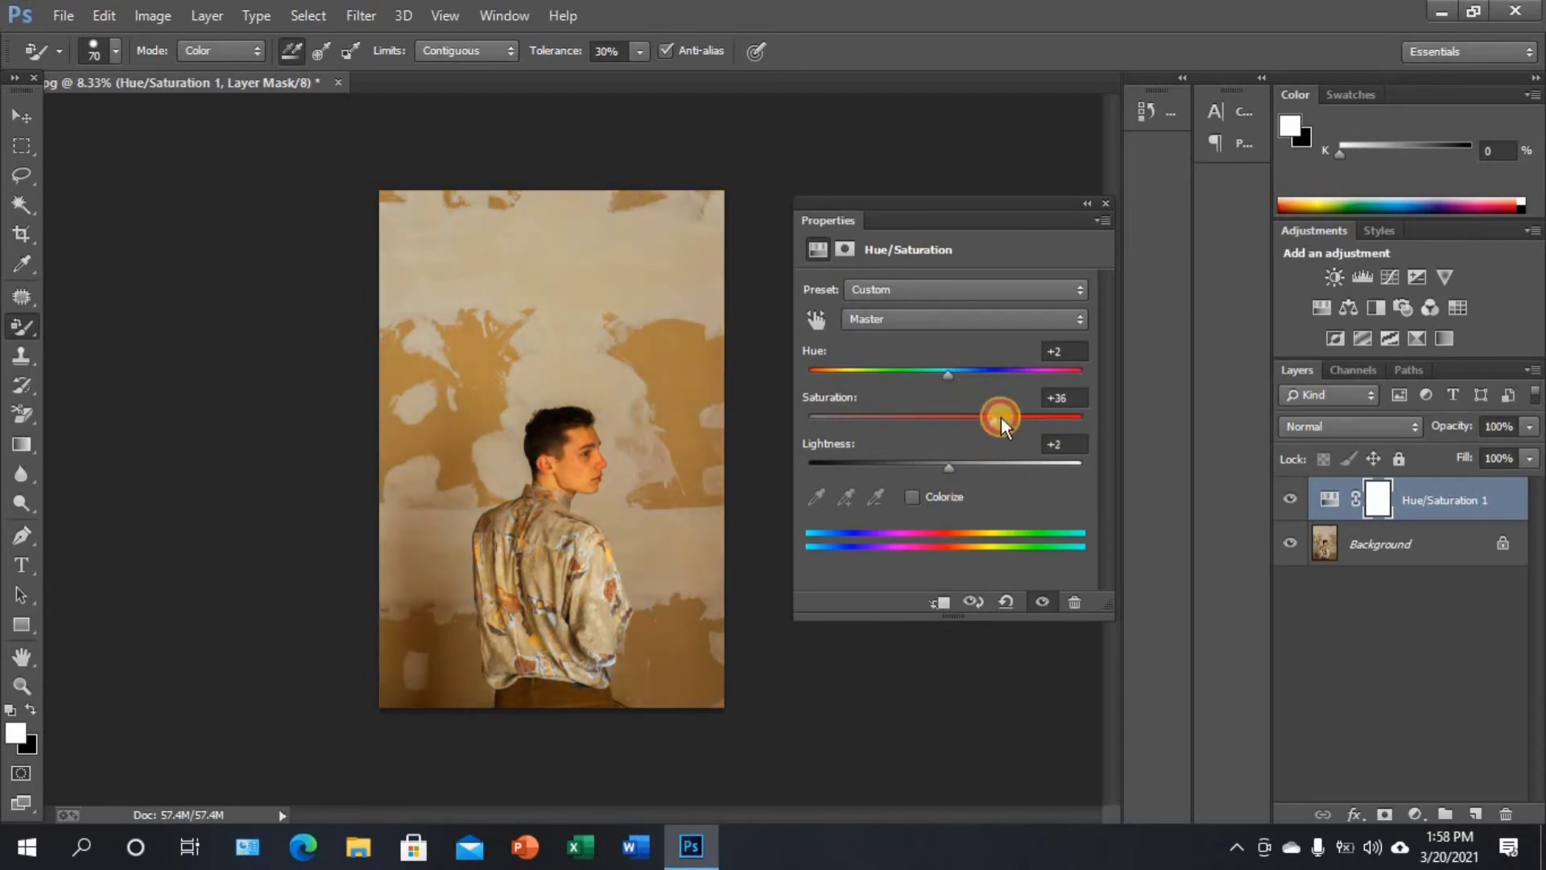
{"action": "mouse_move", "coordinate": [978, 422]}
{"action": "left_mouse_down"}
{"action": "mouse_move", "coordinate": [923, 406]}
{"action": "mouse_move", "coordinate": [989, 409]}
{"action": "mouse_move", "coordinate": [918, 408]}
{"action": "mouse_move", "coordinate": [1002, 408]}
{"action": "mouse_move", "coordinate": [926, 408]}
{"action": "mouse_move", "coordinate": [964, 403]}
{"action": "left_mouse_up"}
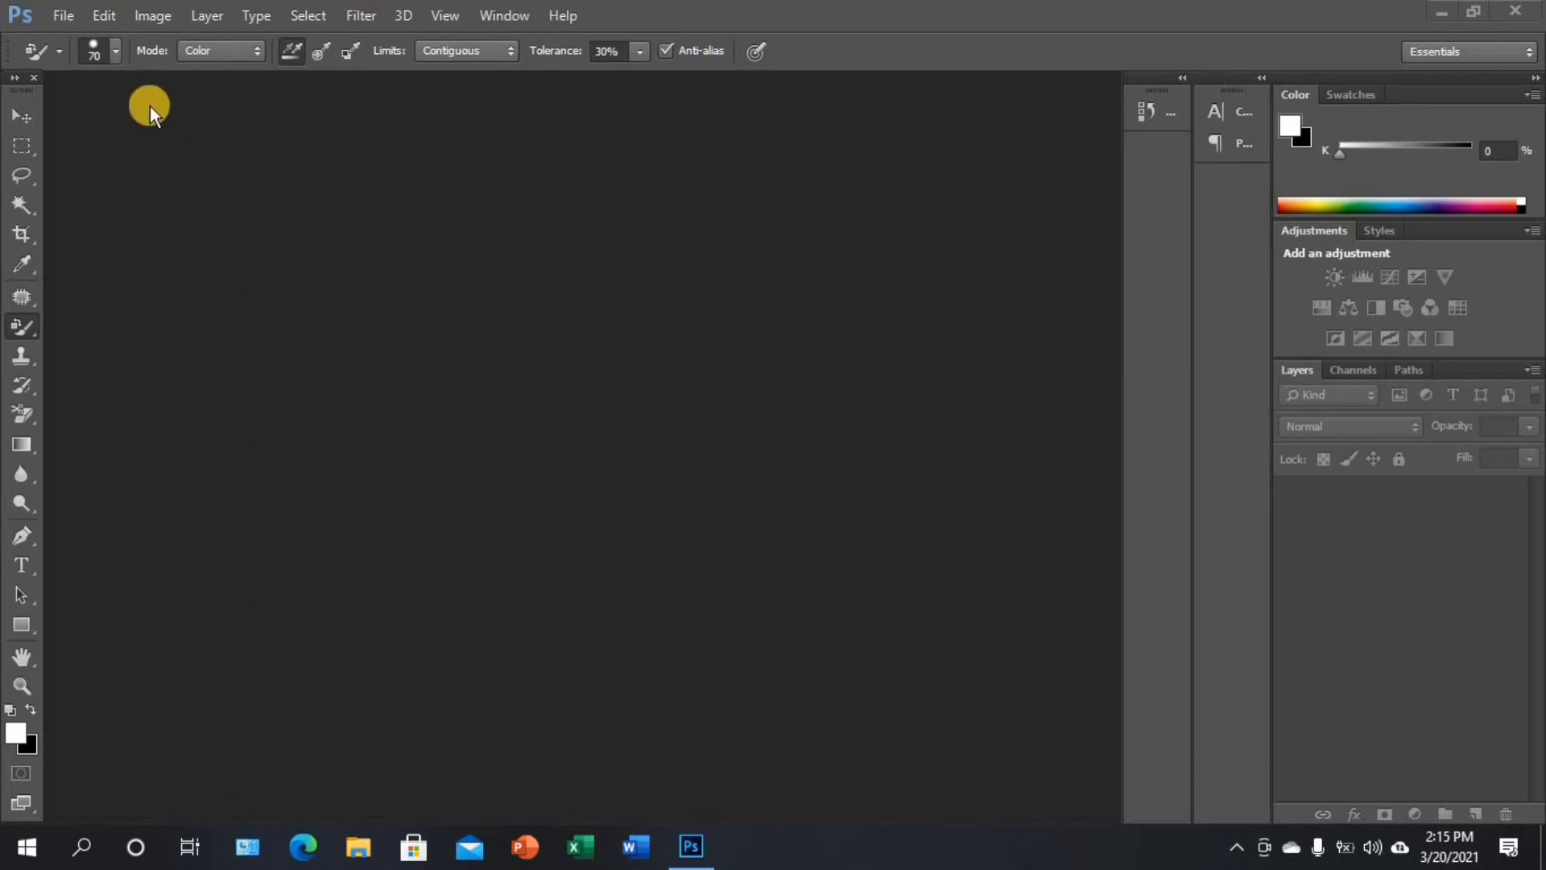
Open Remove.jpg from the Practice Photos folder
{"action": "left_click", "coordinate": [63, 16]}
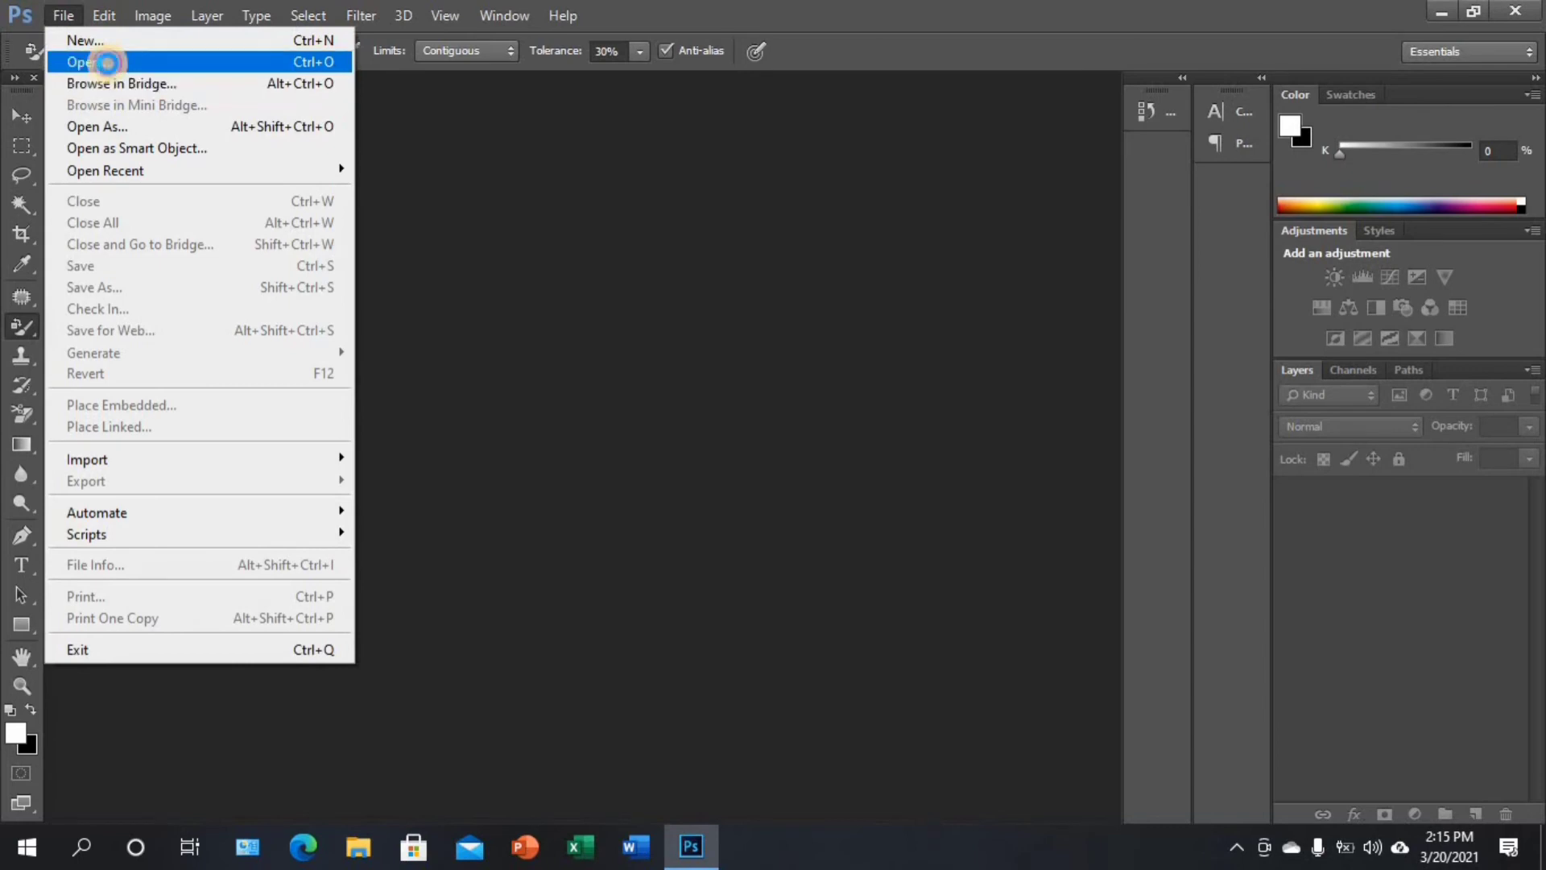
{"action": "left_click", "coordinate": [108, 62]}
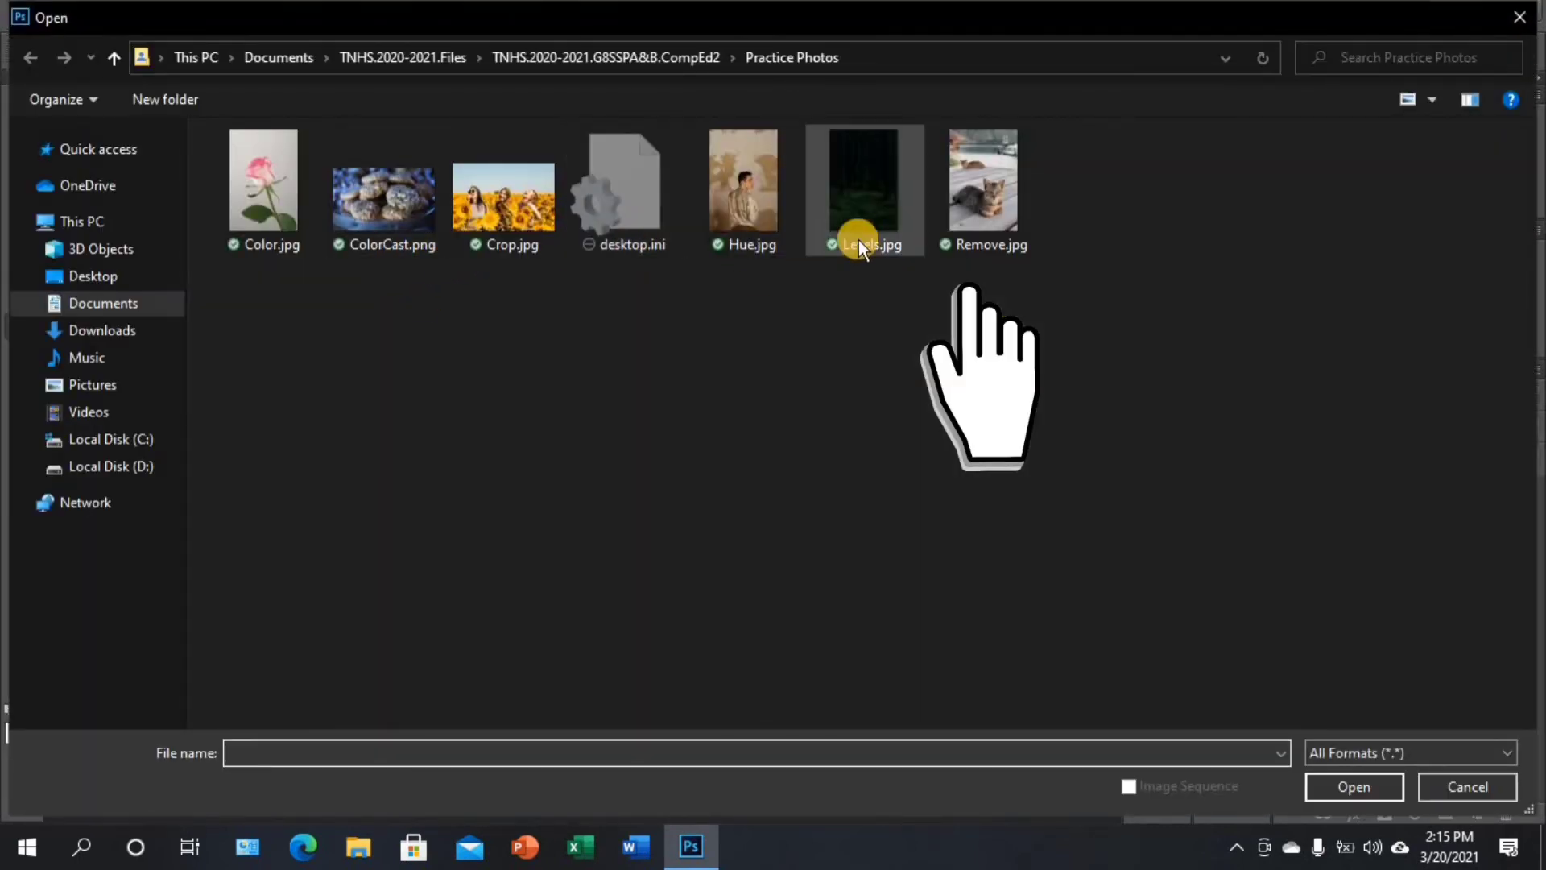
{"action": "left_click", "coordinate": [956, 238]}
{"action": "left_click", "coordinate": [1364, 789]}
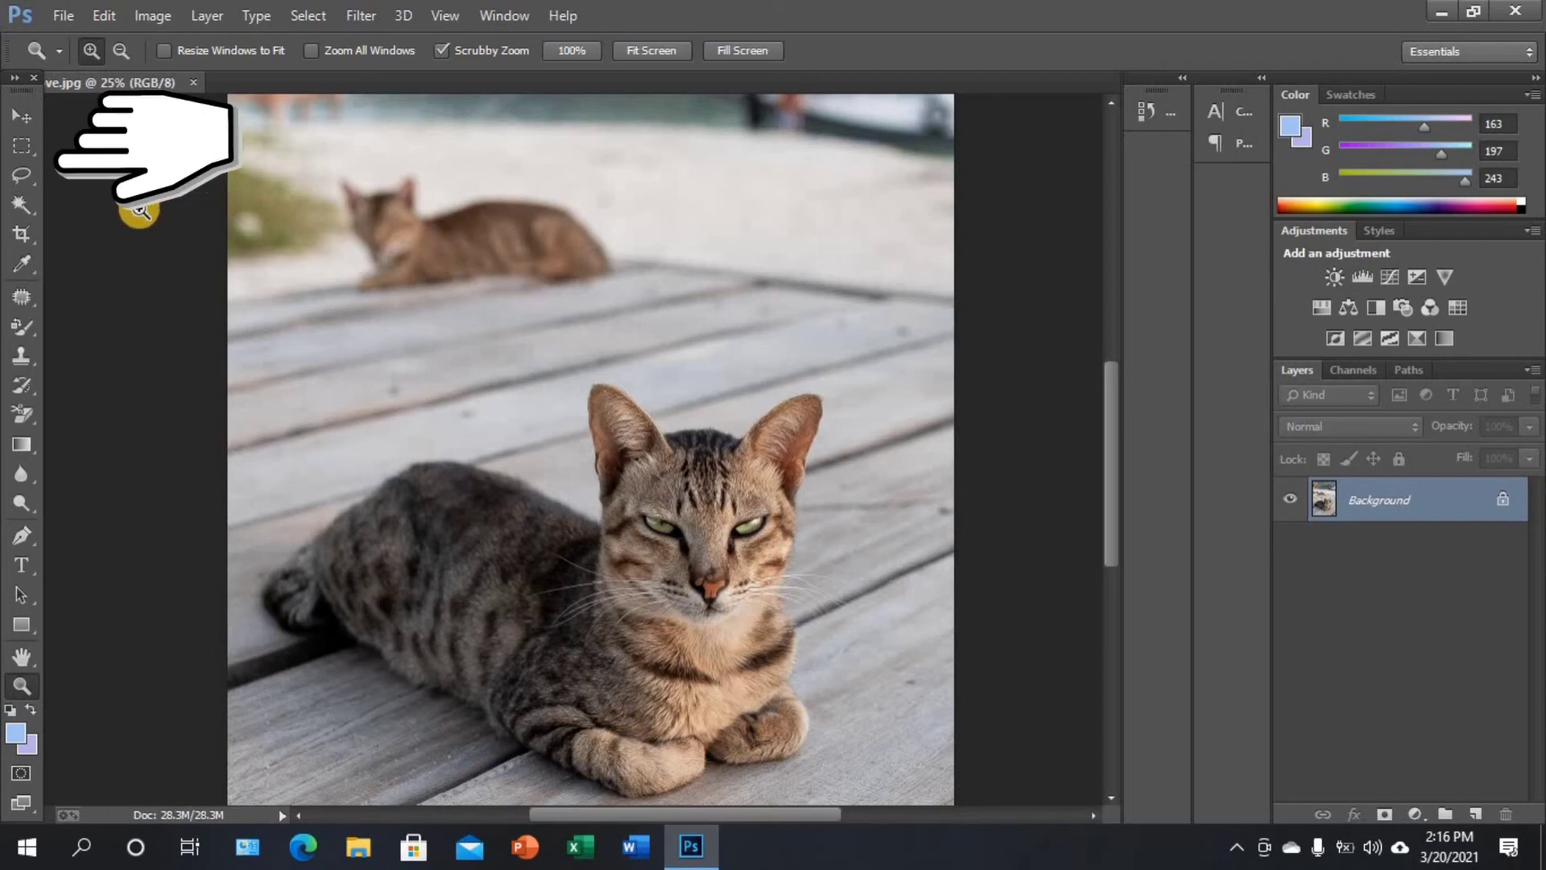
Draw a freehand selection closely around the blurred cat in the background with the Lasso tool
{"action": "left_click", "coordinate": [19, 174]}
{"action": "left_click_drag", "start_coordinate": [19, 174], "coordinate": [107, 175]}
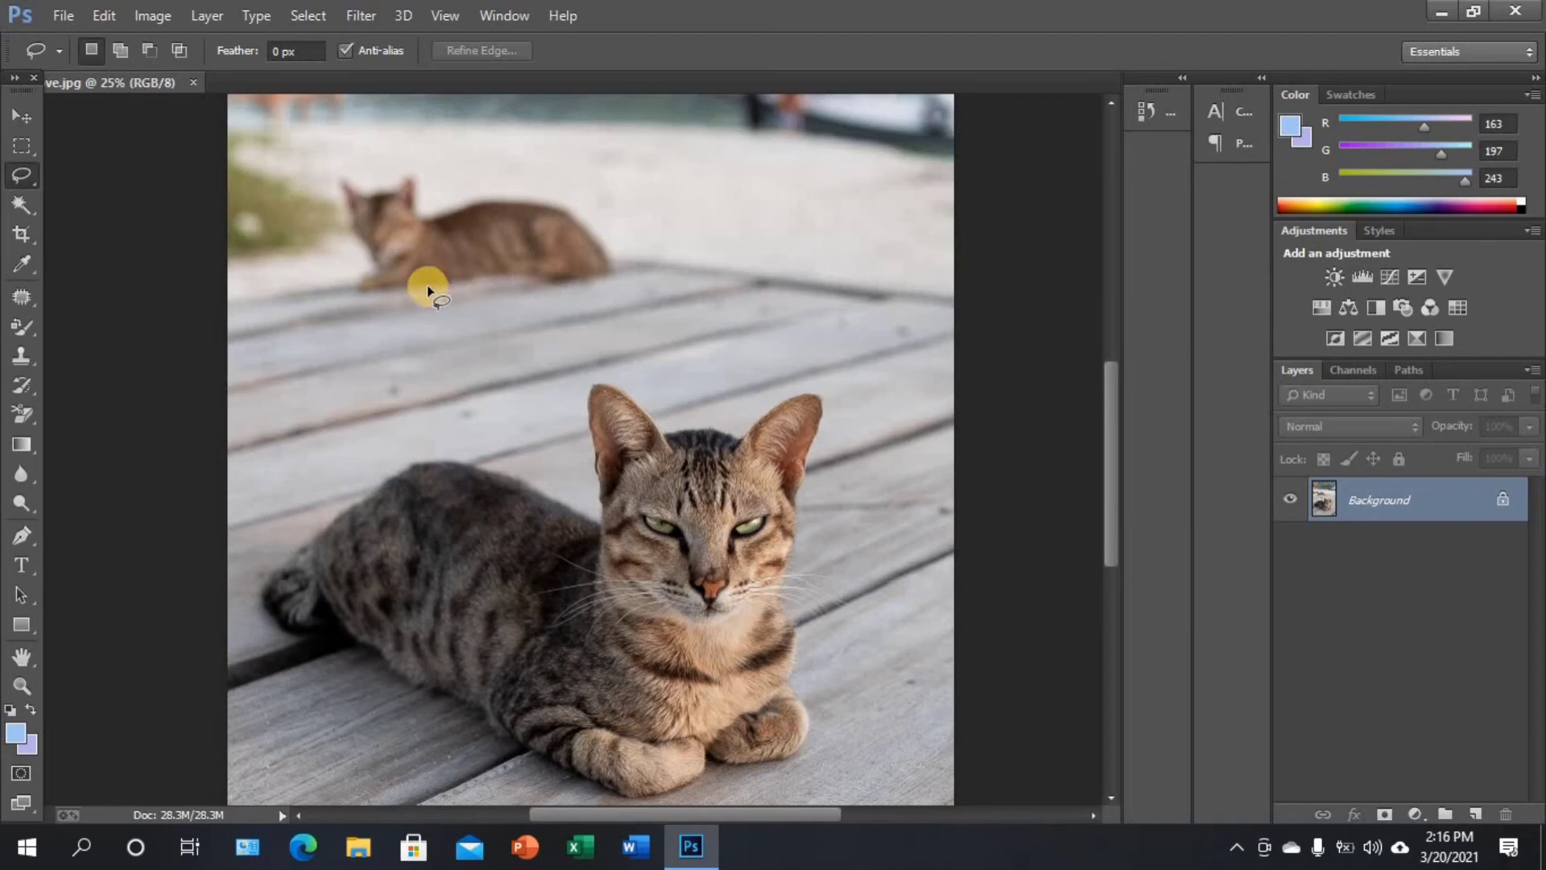
{"action": "mouse_move", "coordinate": [340, 255]}
{"action": "left_mouse_down"}
{"action": "mouse_move", "coordinate": [354, 312]}
{"action": "mouse_move", "coordinate": [393, 311]}
{"action": "left_mouse_up"}
{"action": "mouse_move", "coordinate": [501, 298]}
{"action": "left_mouse_down"}
{"action": "mouse_move", "coordinate": [626, 301]}
{"action": "mouse_move", "coordinate": [642, 279]}
{"action": "mouse_move", "coordinate": [633, 243]}
{"action": "mouse_move", "coordinate": [586, 213]}
{"action": "left_mouse_up"}
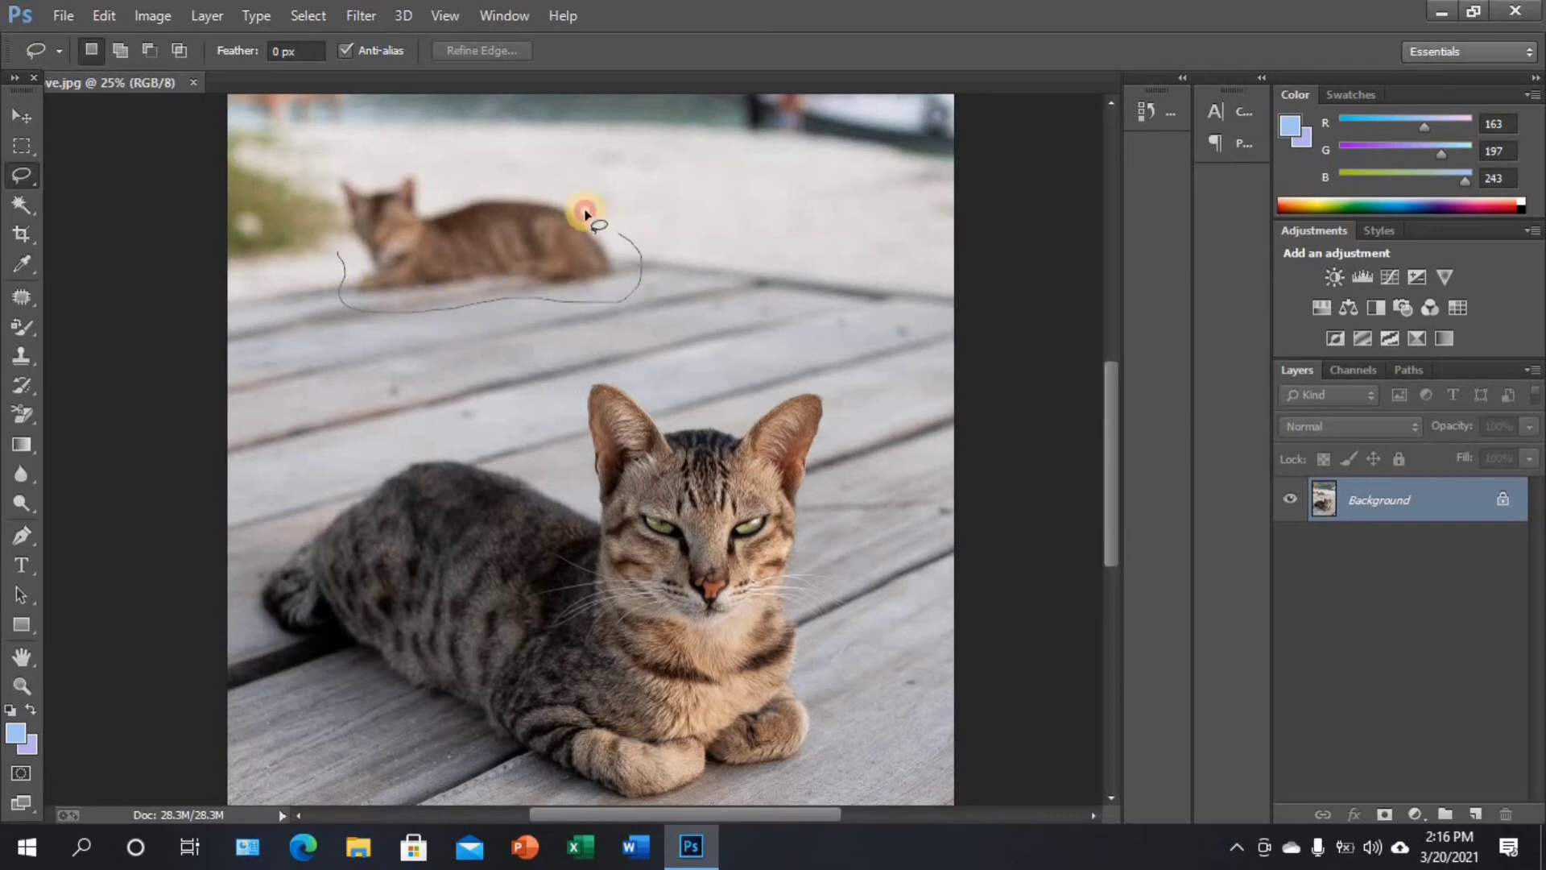
{"action": "mouse_move", "coordinate": [456, 198]}
{"action": "left_mouse_down"}
{"action": "mouse_move", "coordinate": [415, 159]}
{"action": "mouse_move", "coordinate": [378, 177]}
{"action": "mouse_move", "coordinate": [339, 166]}
{"action": "mouse_move", "coordinate": [342, 251]}
{"action": "left_mouse_up"}
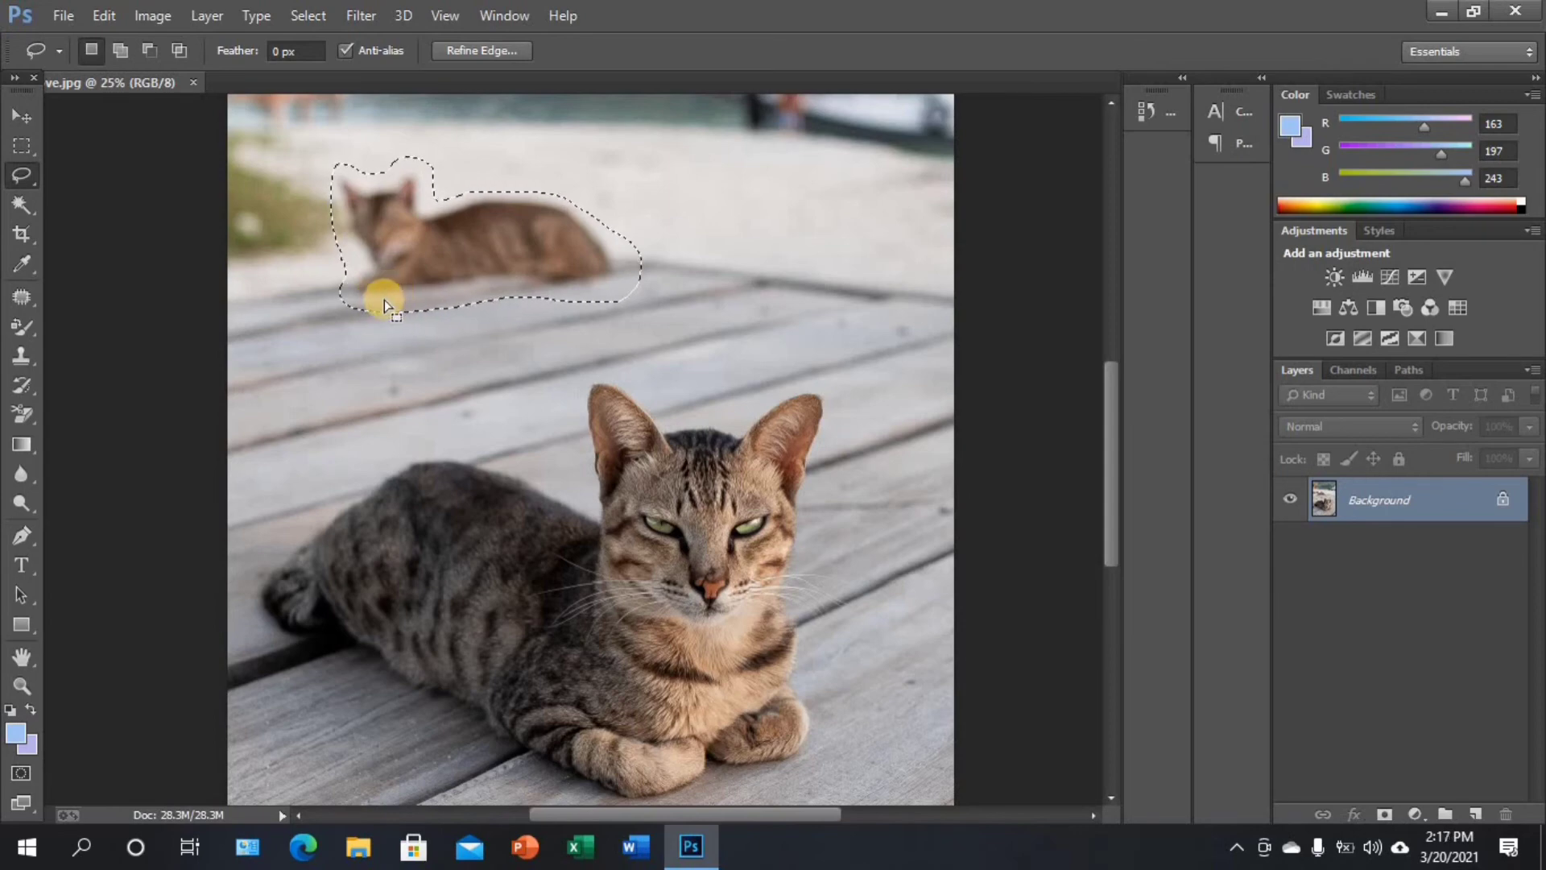
Remove the background cat with a Content-Aware fill in Normal mode at 100% opacity, and clear the selection
{"action": "left_click", "coordinate": [102, 15]}
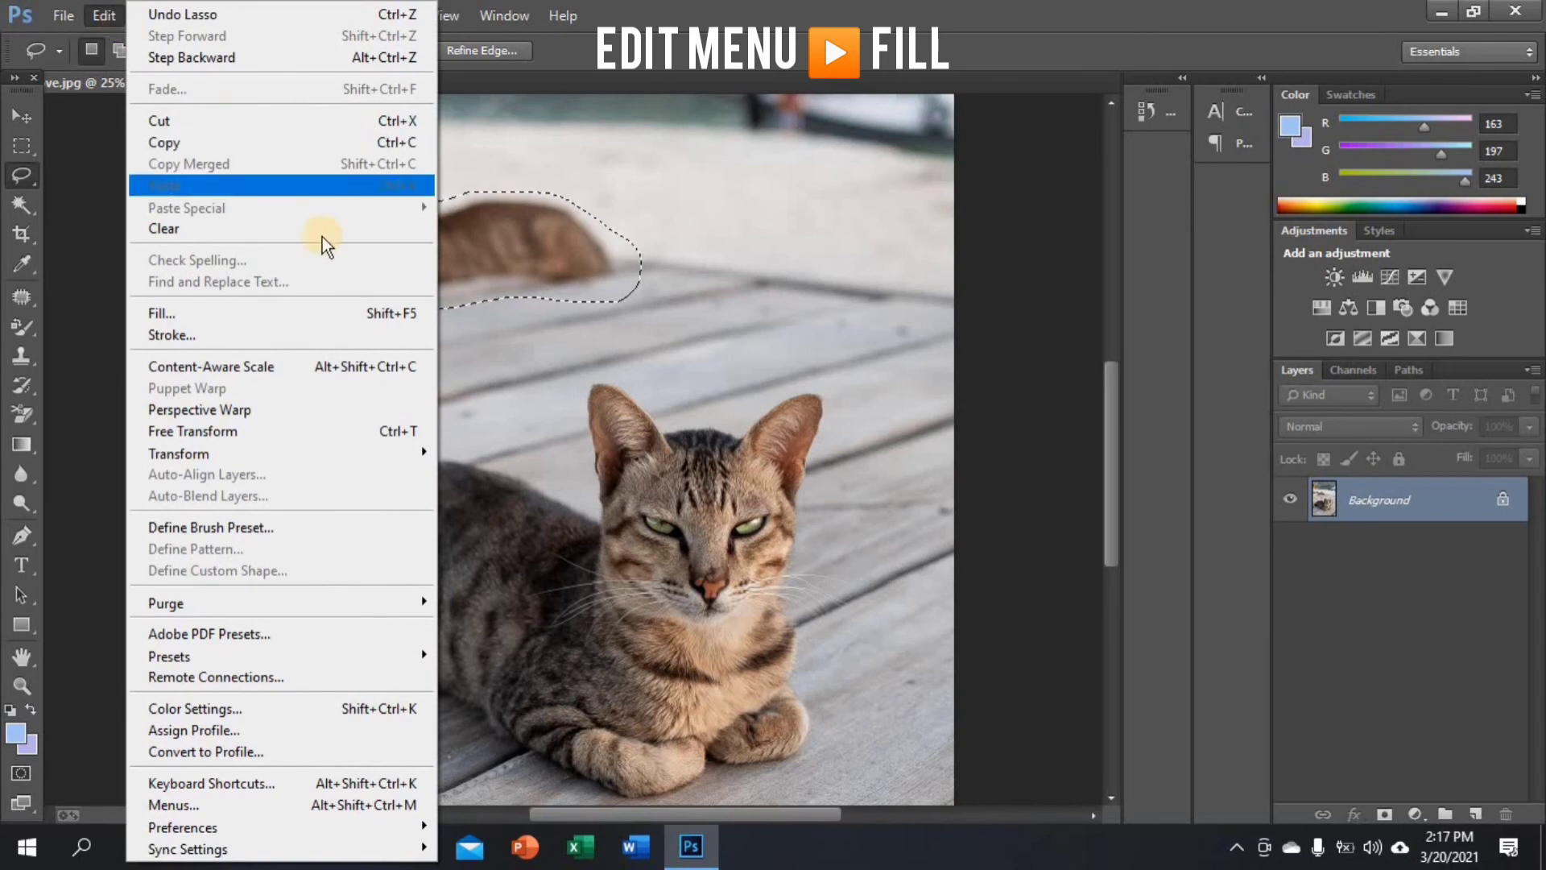
{"action": "left_click", "coordinate": [325, 315]}
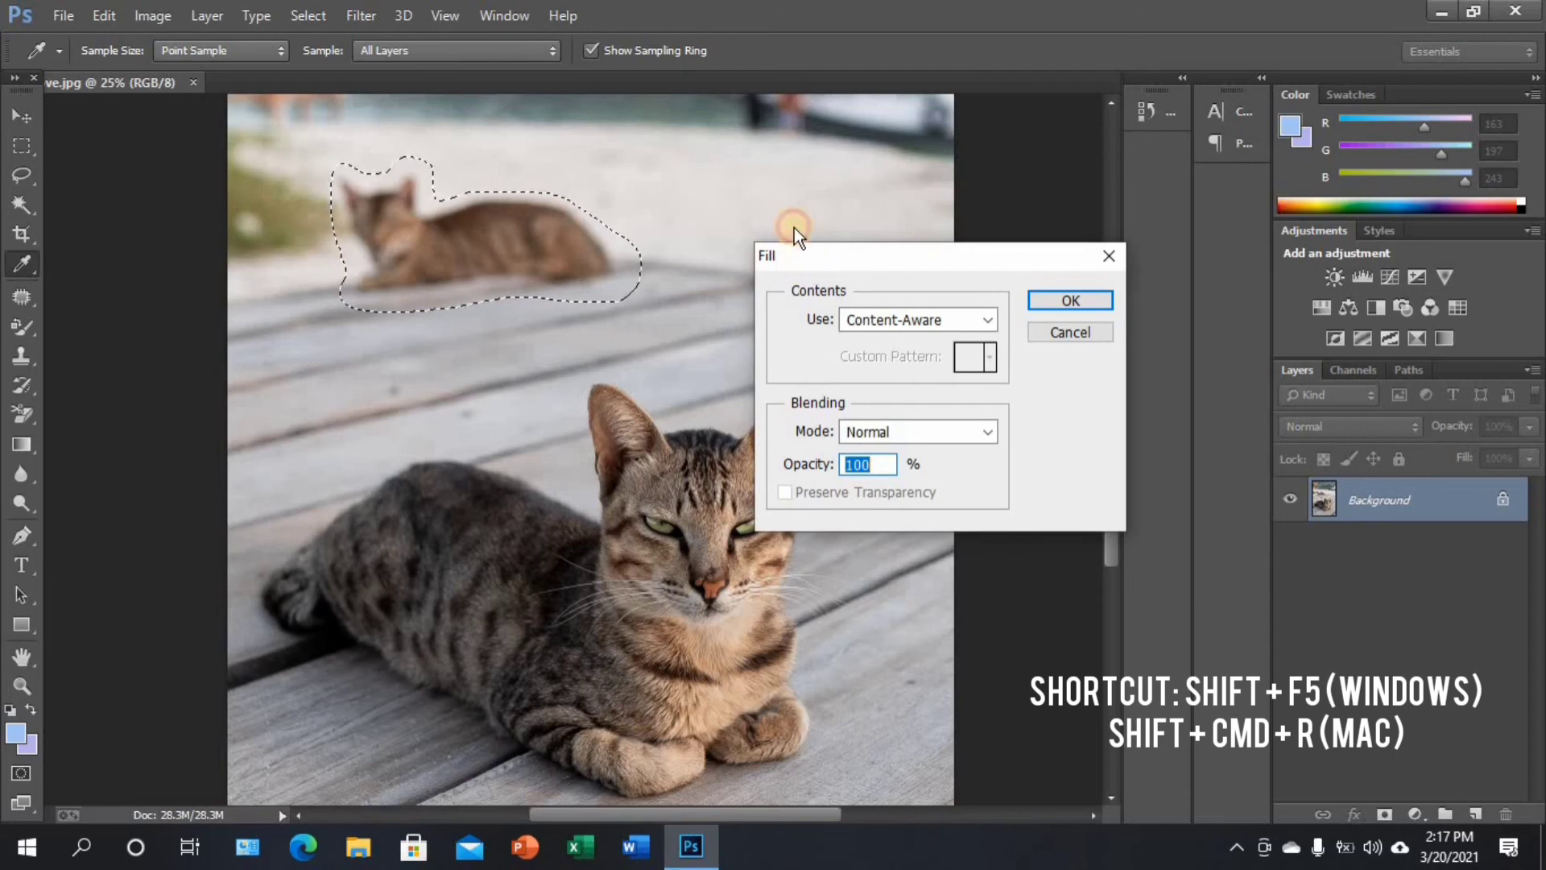
{"action": "left_click_drag", "start_coordinate": [794, 227], "coordinate": [780, 205]}
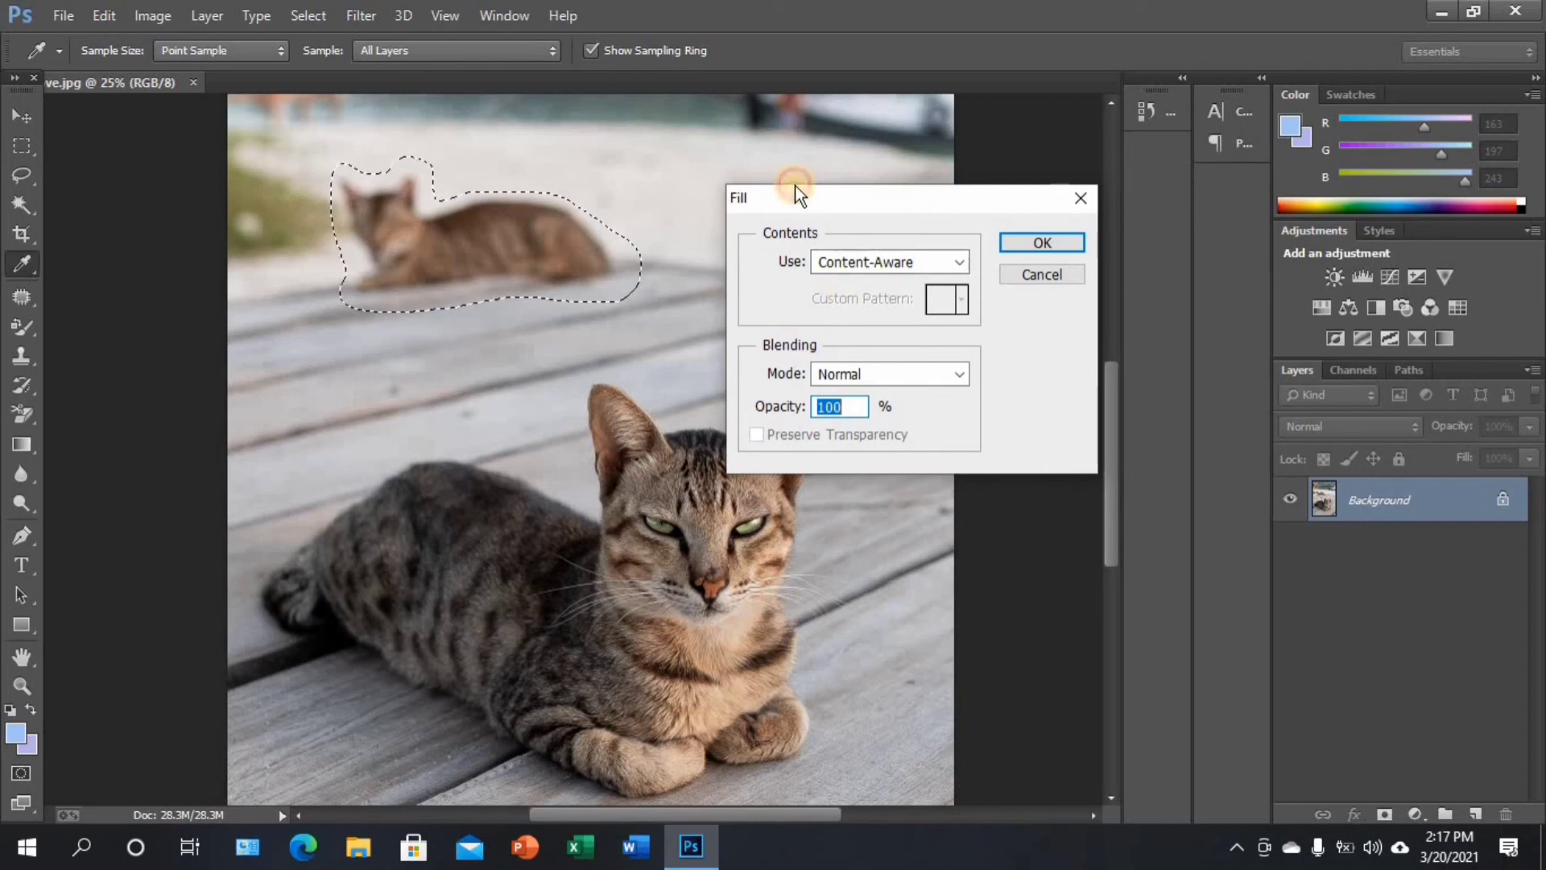
{"action": "left_click_drag", "start_coordinate": [795, 185], "coordinate": [687, 171]}
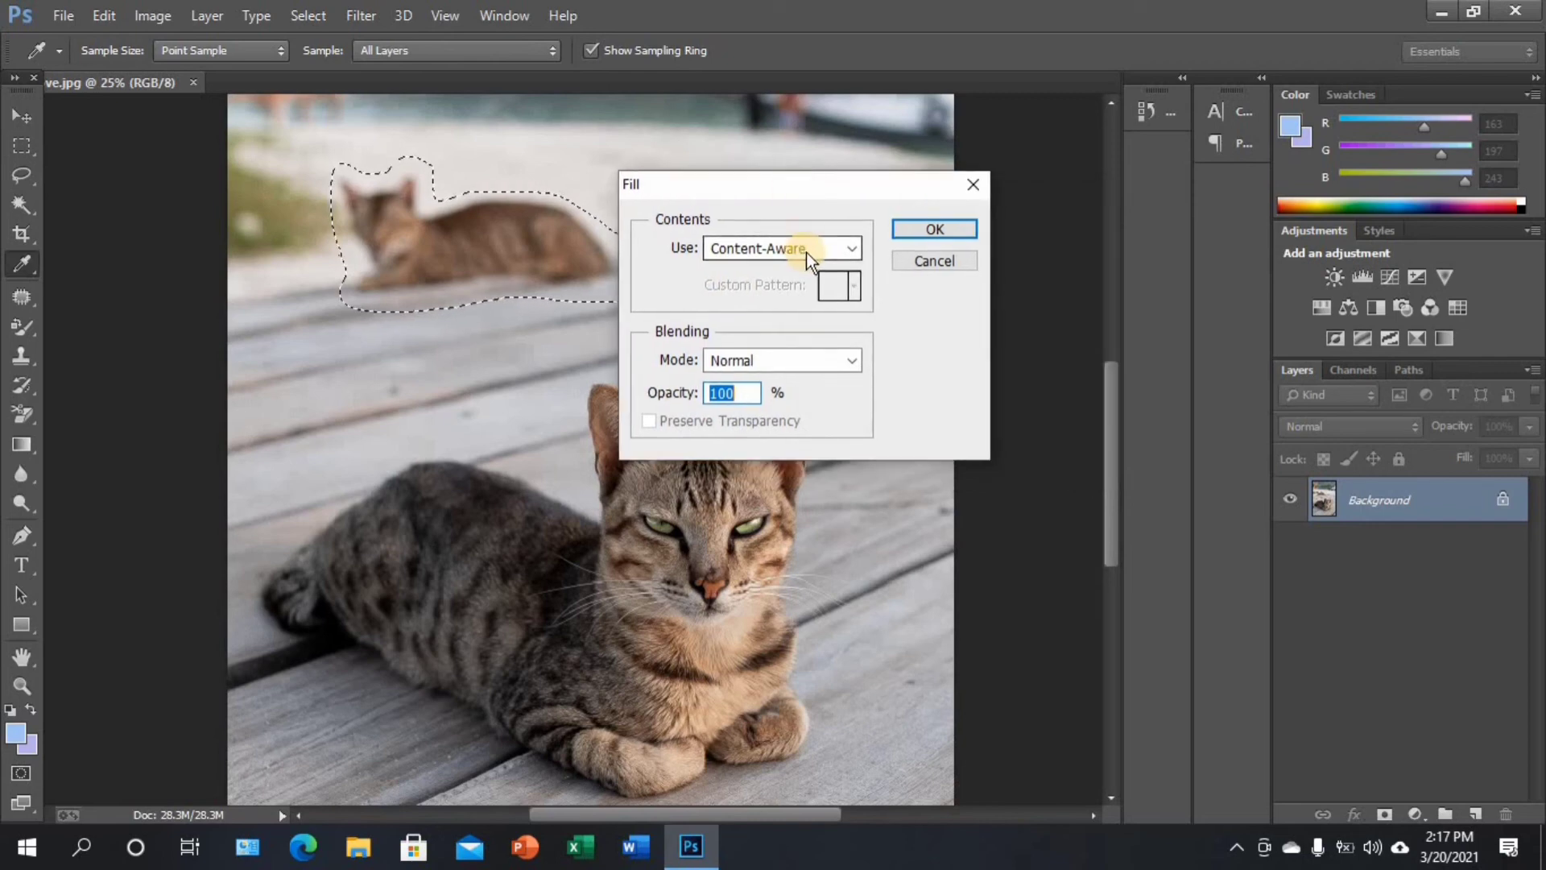
{"action": "left_click", "coordinate": [855, 246]}
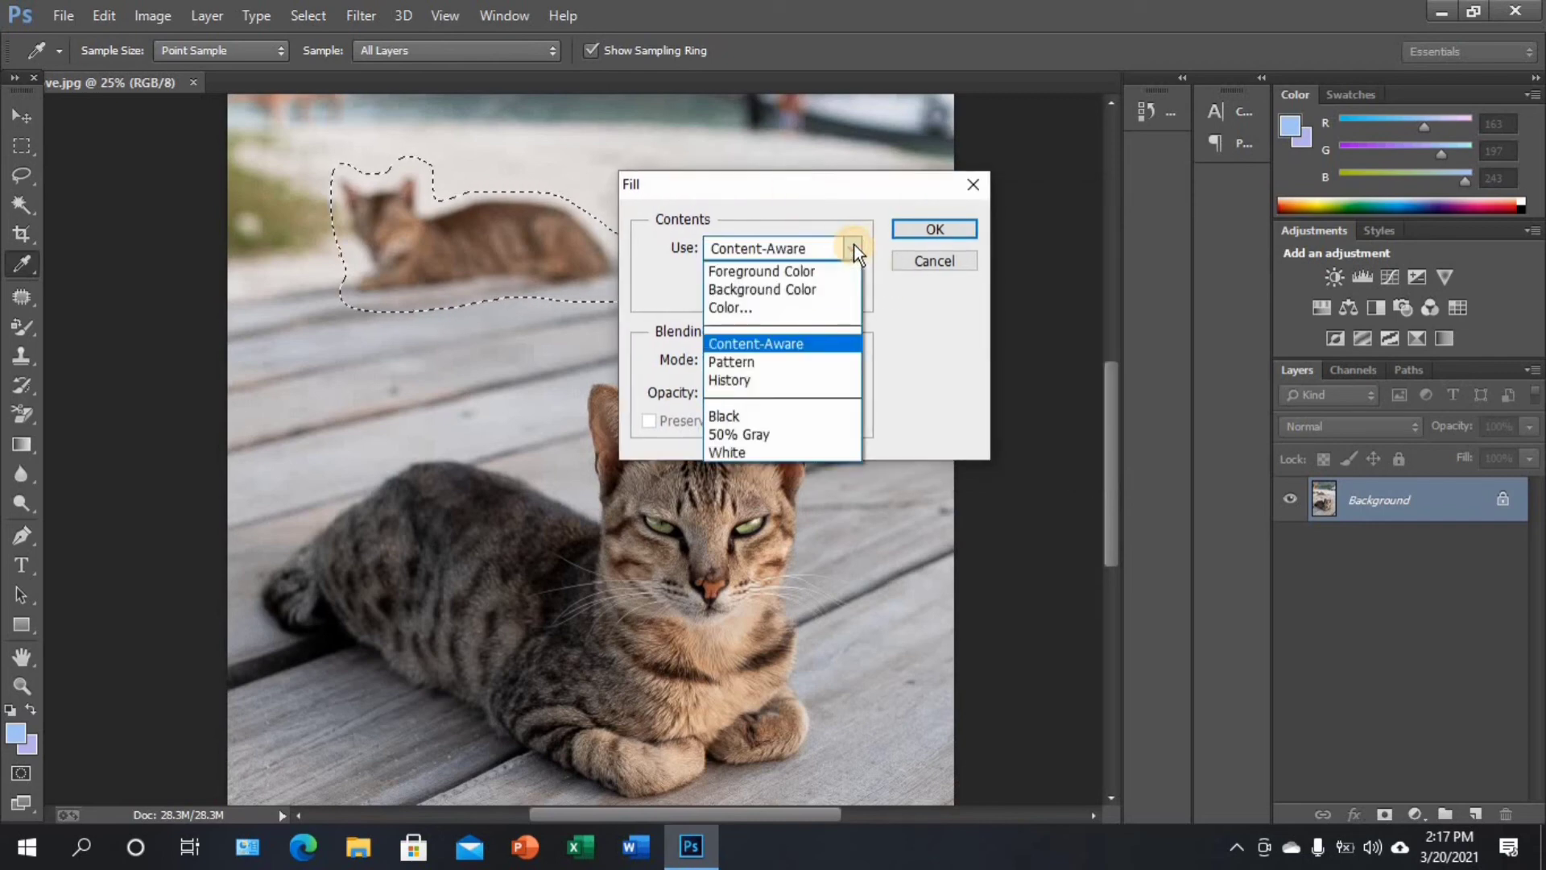
{"action": "left_click", "coordinate": [853, 246]}
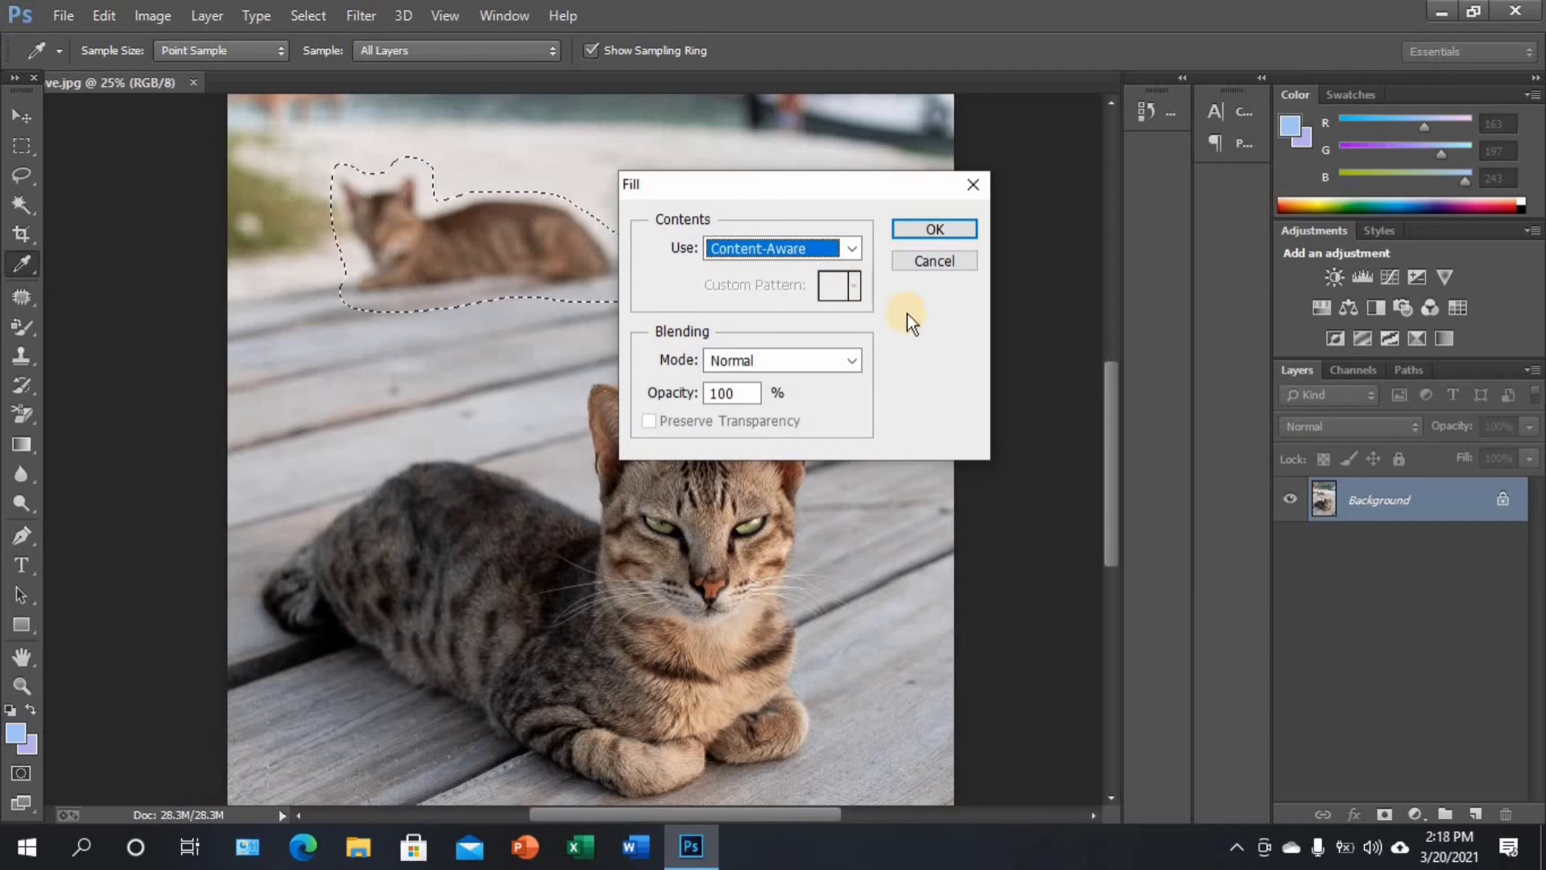
{"action": "left_click", "coordinate": [949, 237]}
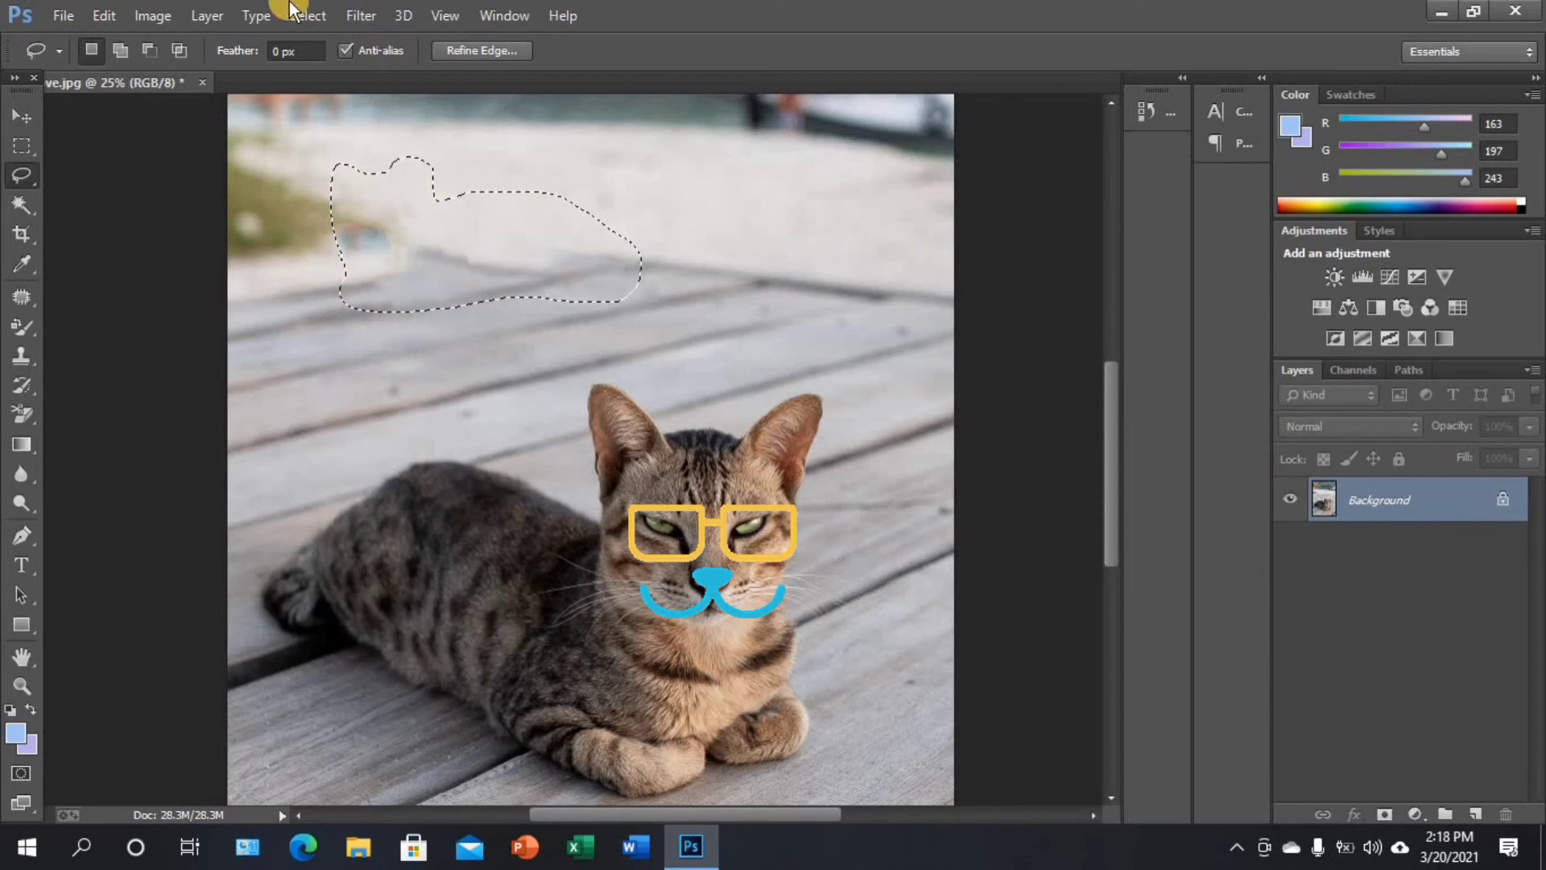
{"action": "left_click", "coordinate": [311, 14]}
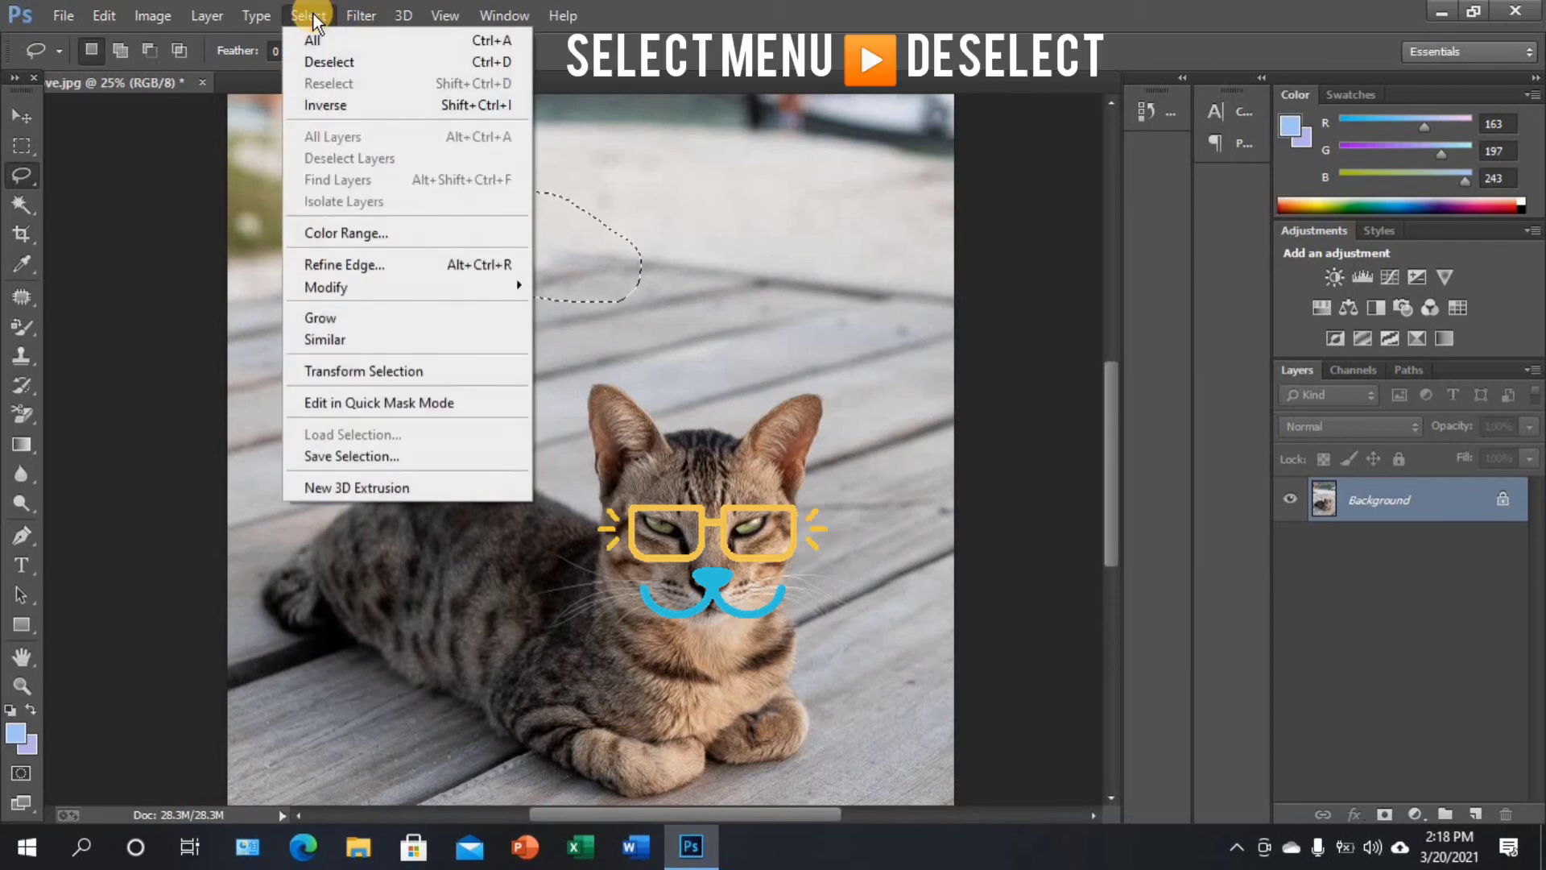
{"action": "left_click", "coordinate": [328, 63]}
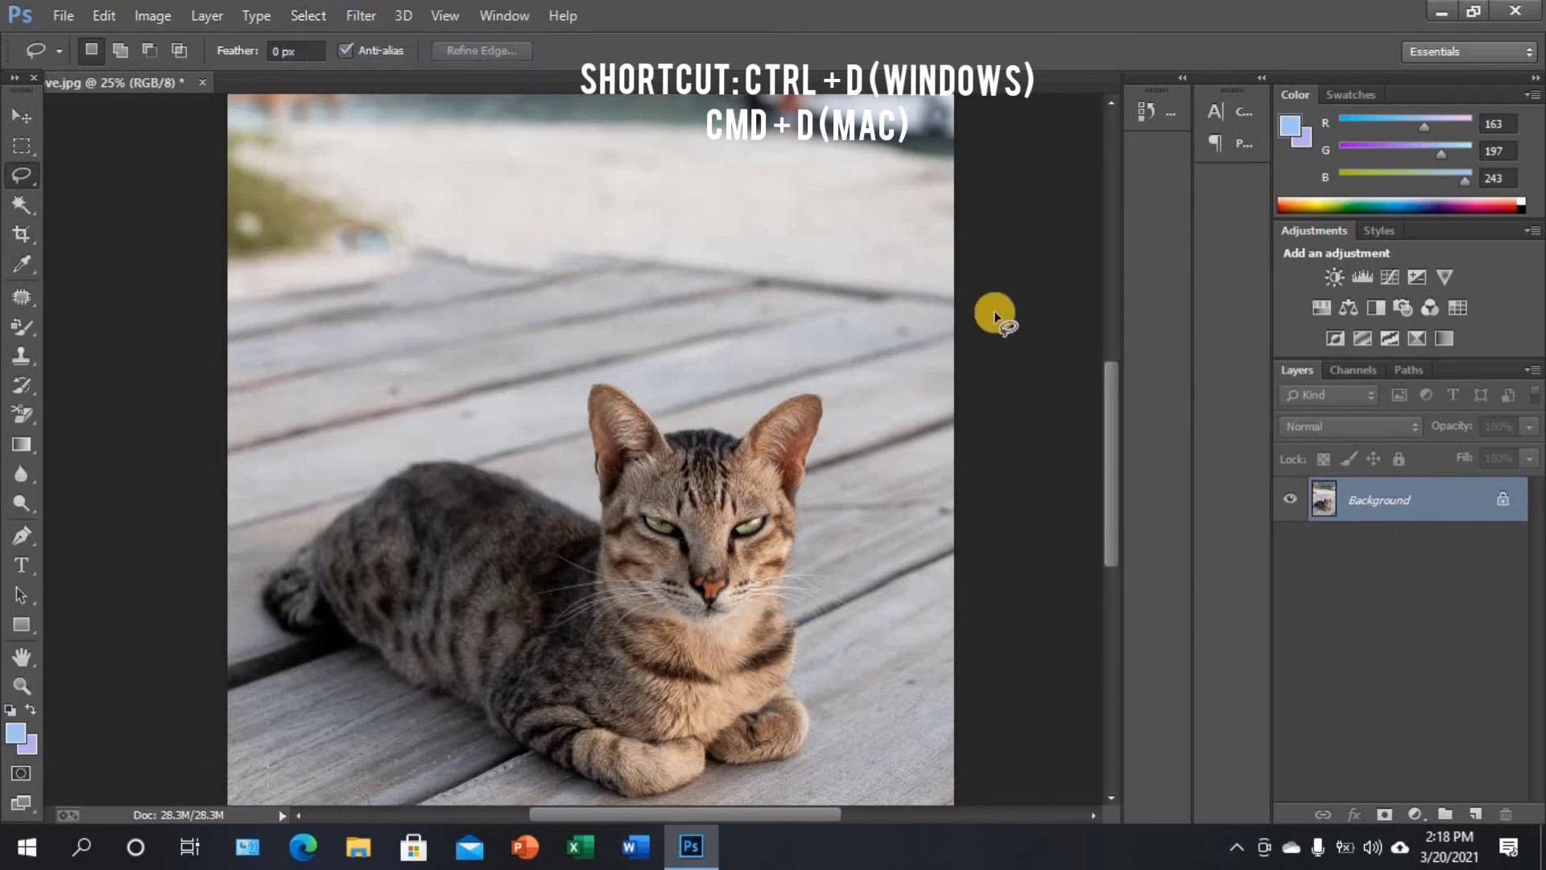